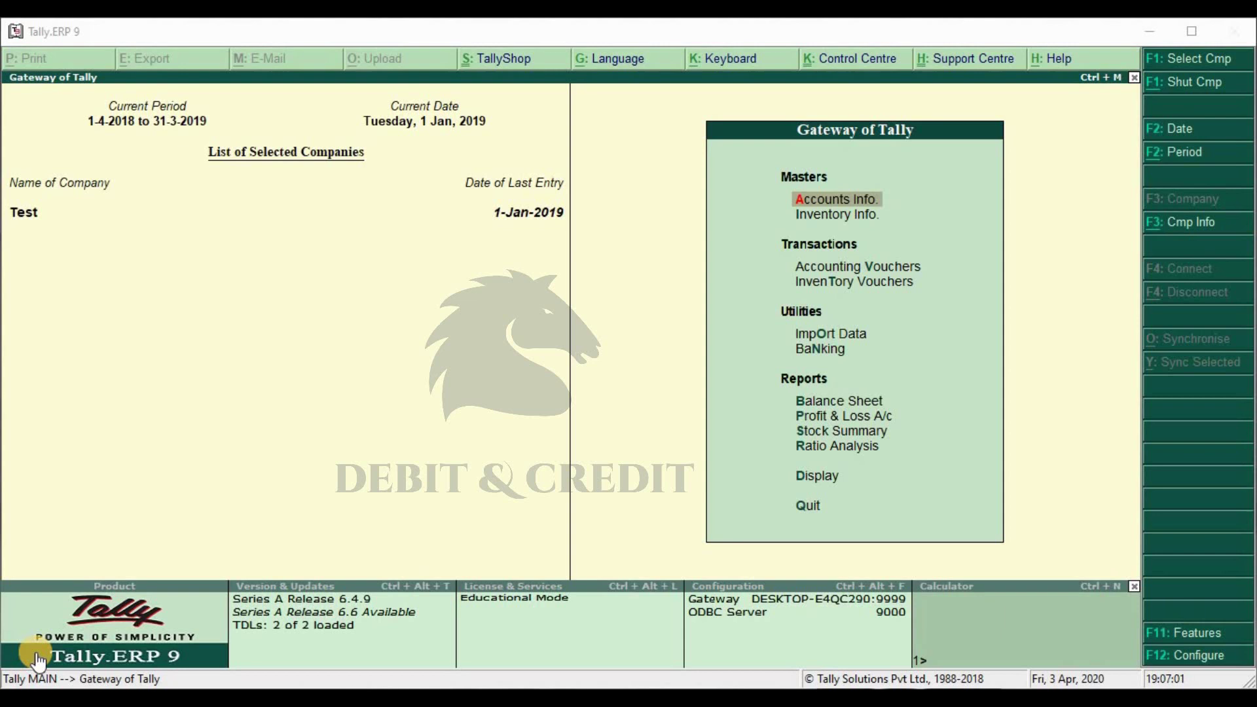
Step: Open the Day Book from the Display menu to list the 1-1-2019 vouchers
{"action": "left_click", "coordinate": [821, 481]}
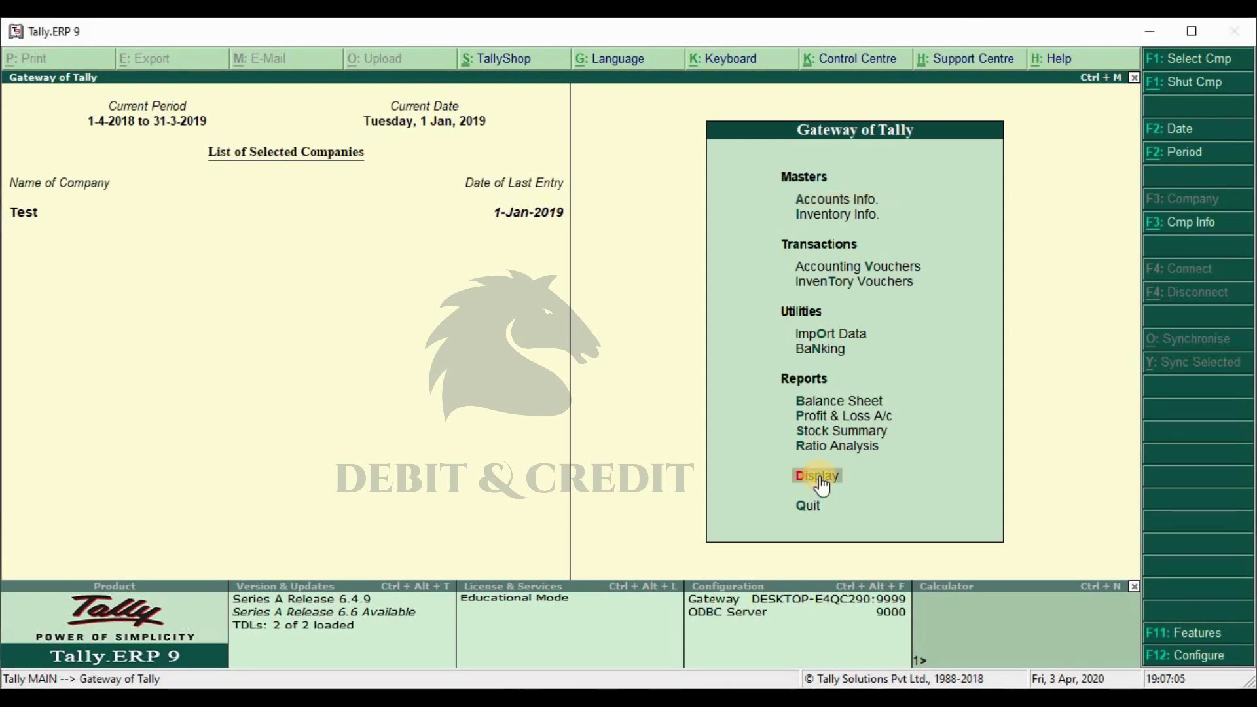
{"action": "left_click", "coordinate": [819, 477]}
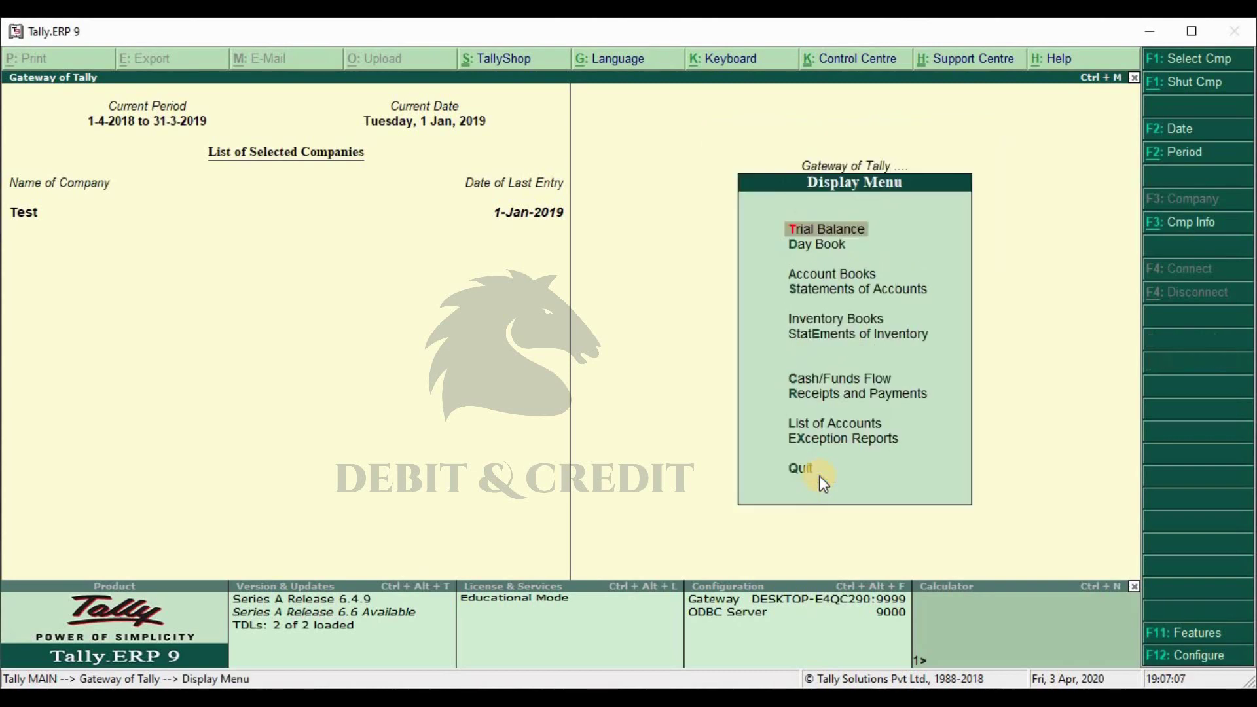
{"action": "key", "text": "Down"}
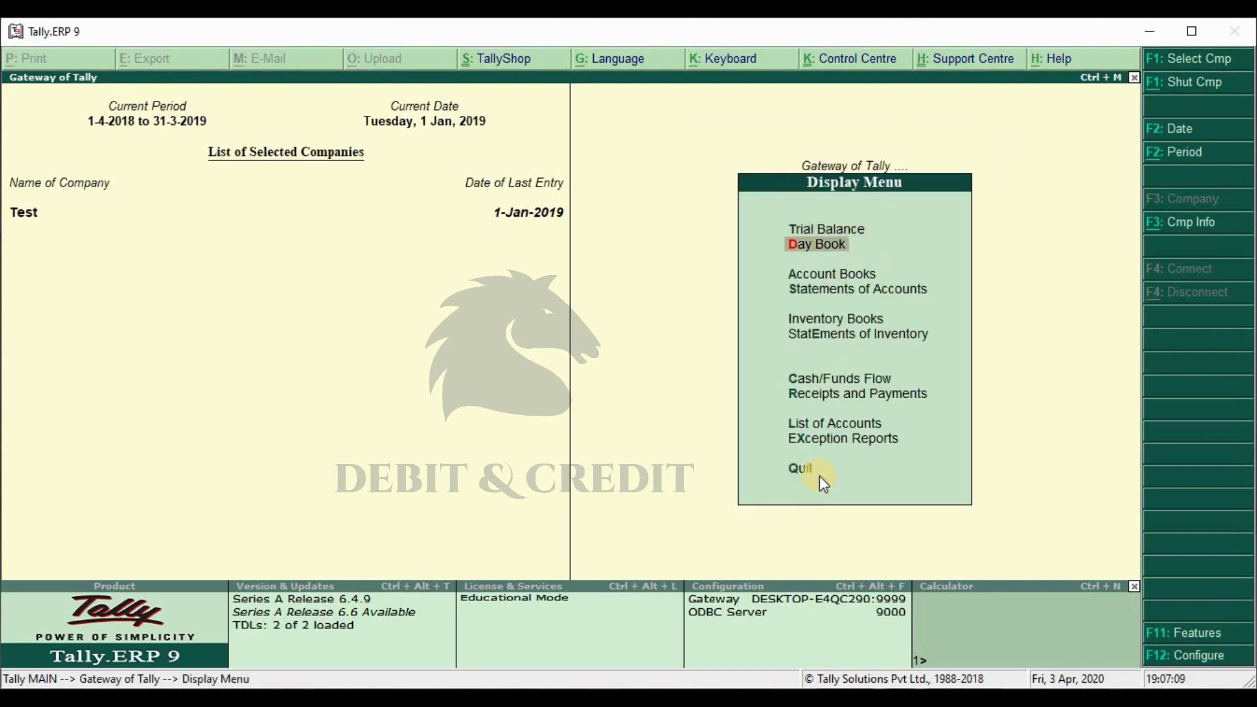
{"action": "key", "text": "Return"}
Step: With Replace Ledger (Ctrl+R), swap GTR SOFT GRAPHICS TIRUPUR for HIMALAYA KNIT PRINTERS TIRUPUR and confirm the alteration
{"action": "key", "text": "ctrl+r"}
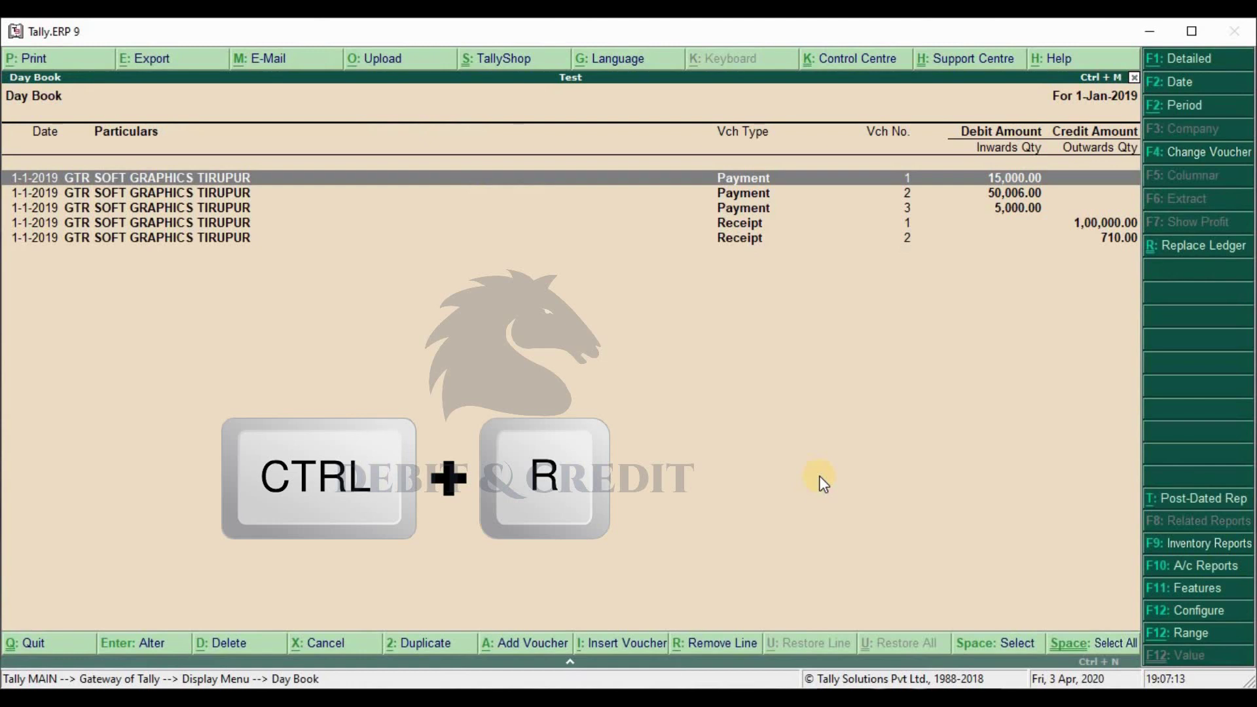
{"action": "left_click", "coordinate": [1203, 245]}
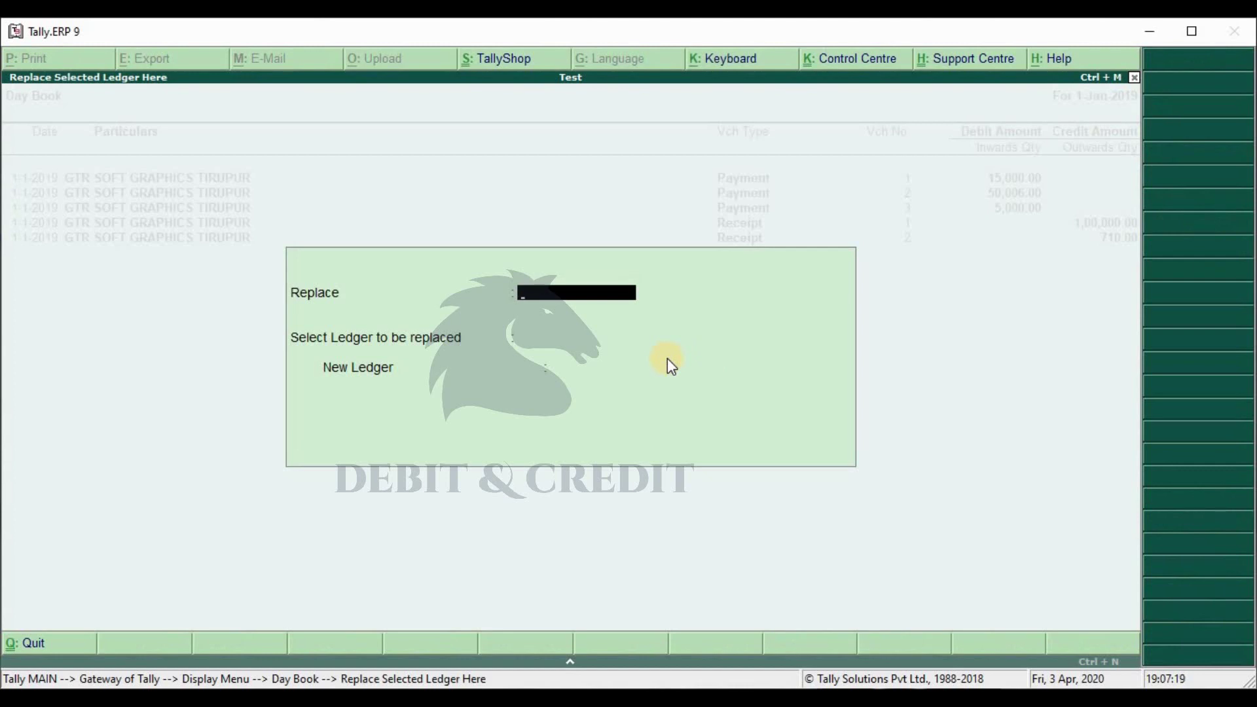
{"action": "type", "text": "Led"}
{"action": "key", "text": "Return"}
{"action": "key", "text": "Return"}
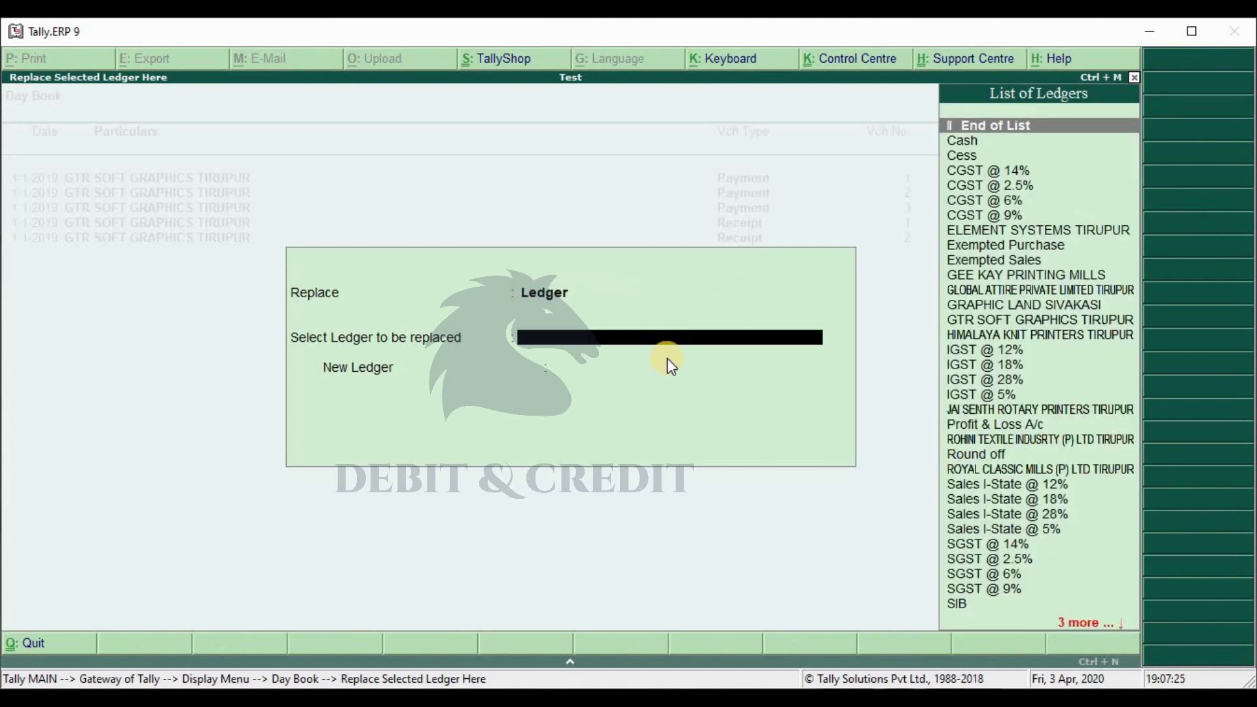
{"action": "type", "text": "G"}
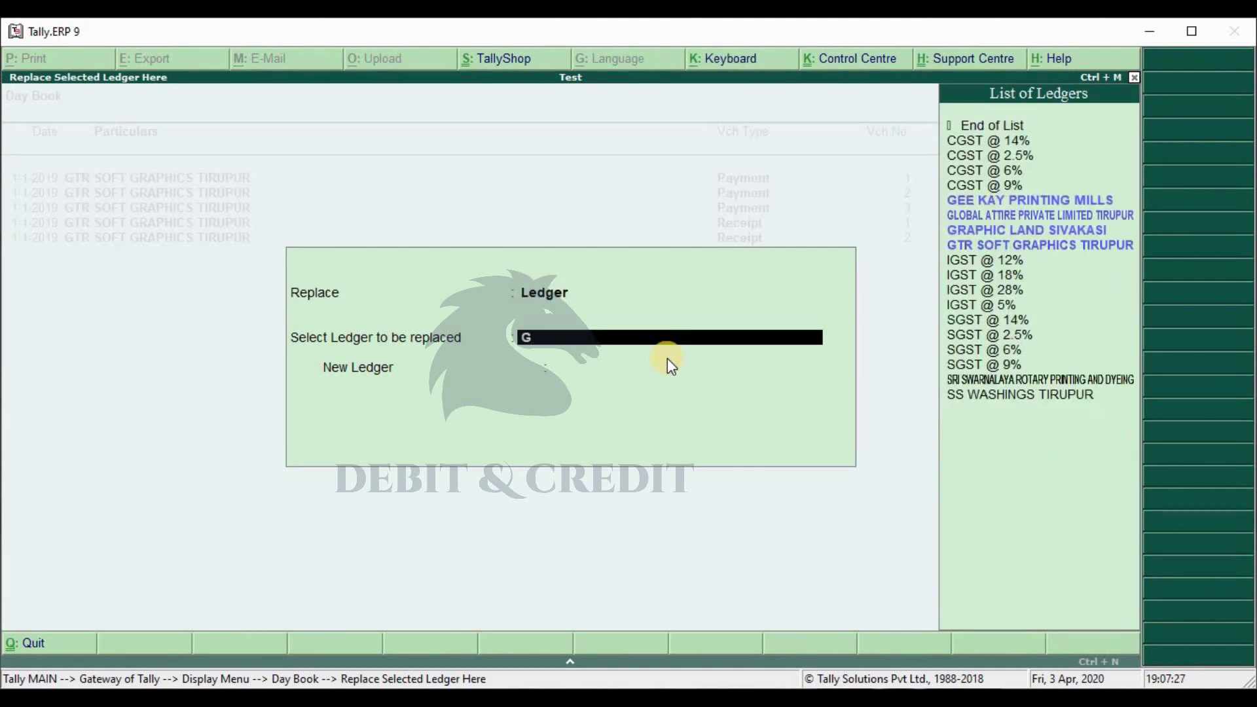
{"action": "key", "text": "Down"}
{"action": "key", "text": "Down"}
{"action": "key", "text": "Down"}
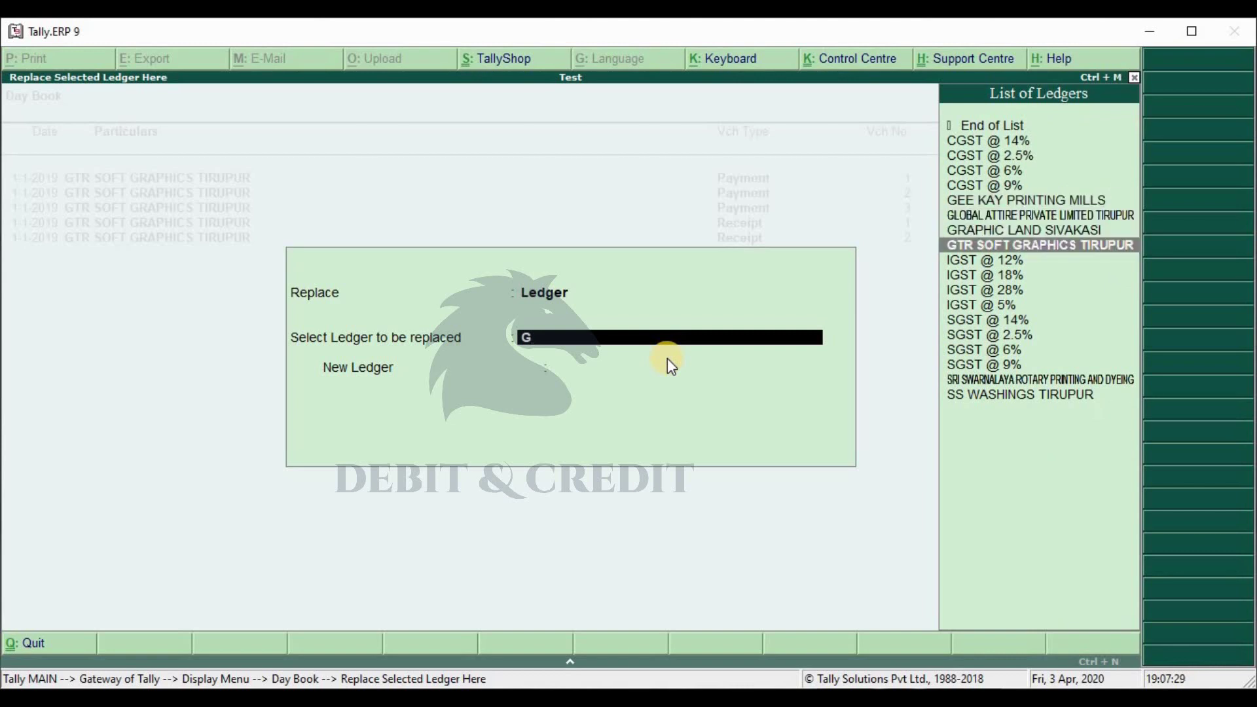
{"action": "key", "text": "Return"}
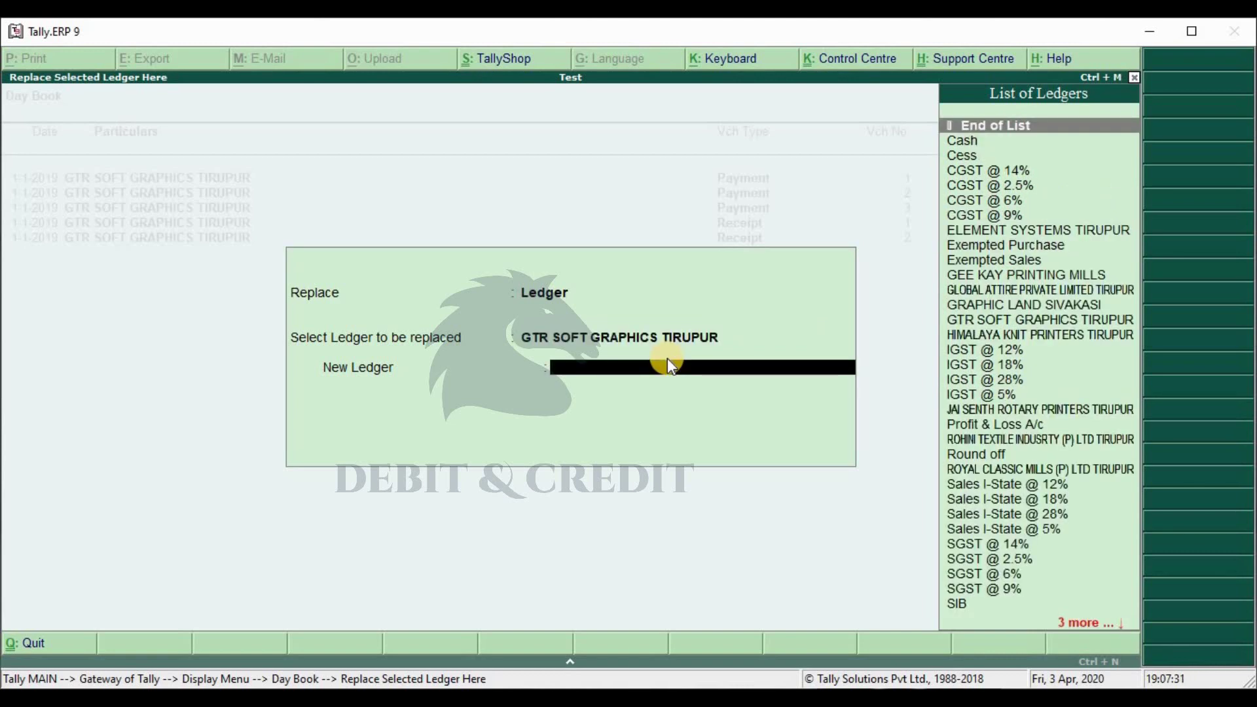
{"action": "type", "text": "Him"}
{"action": "key", "text": "Return"}
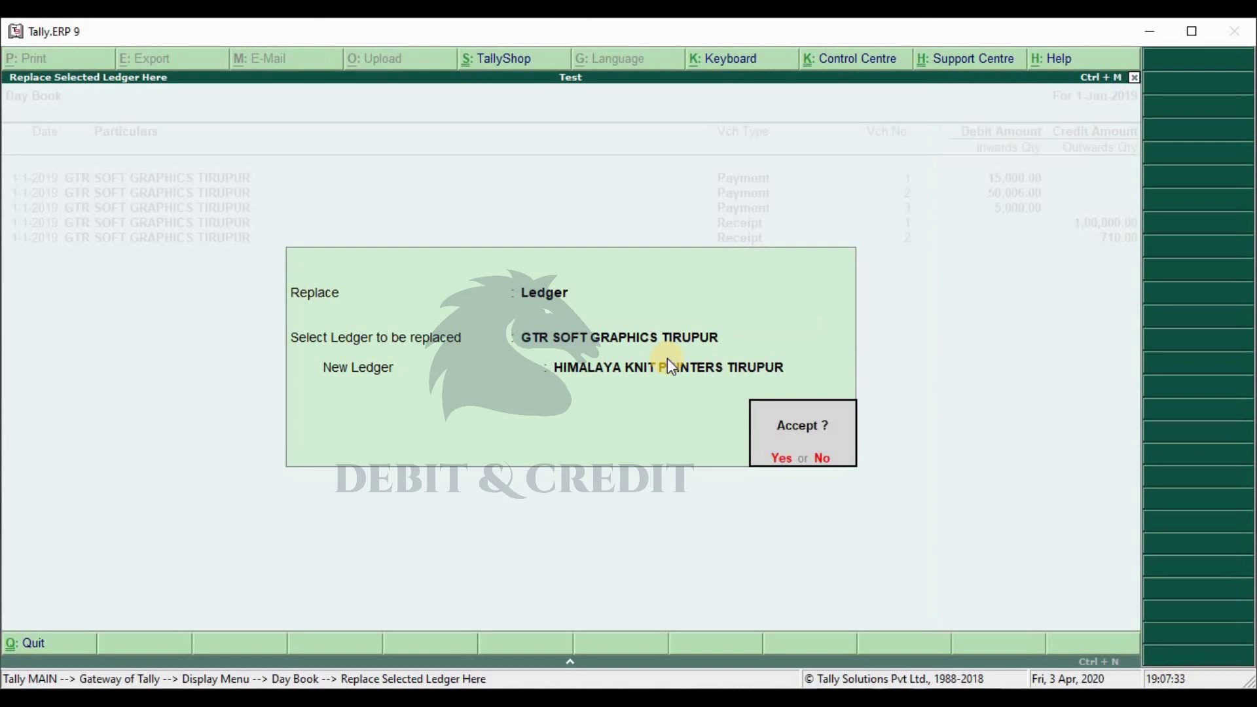
{"action": "key", "text": "Return"}
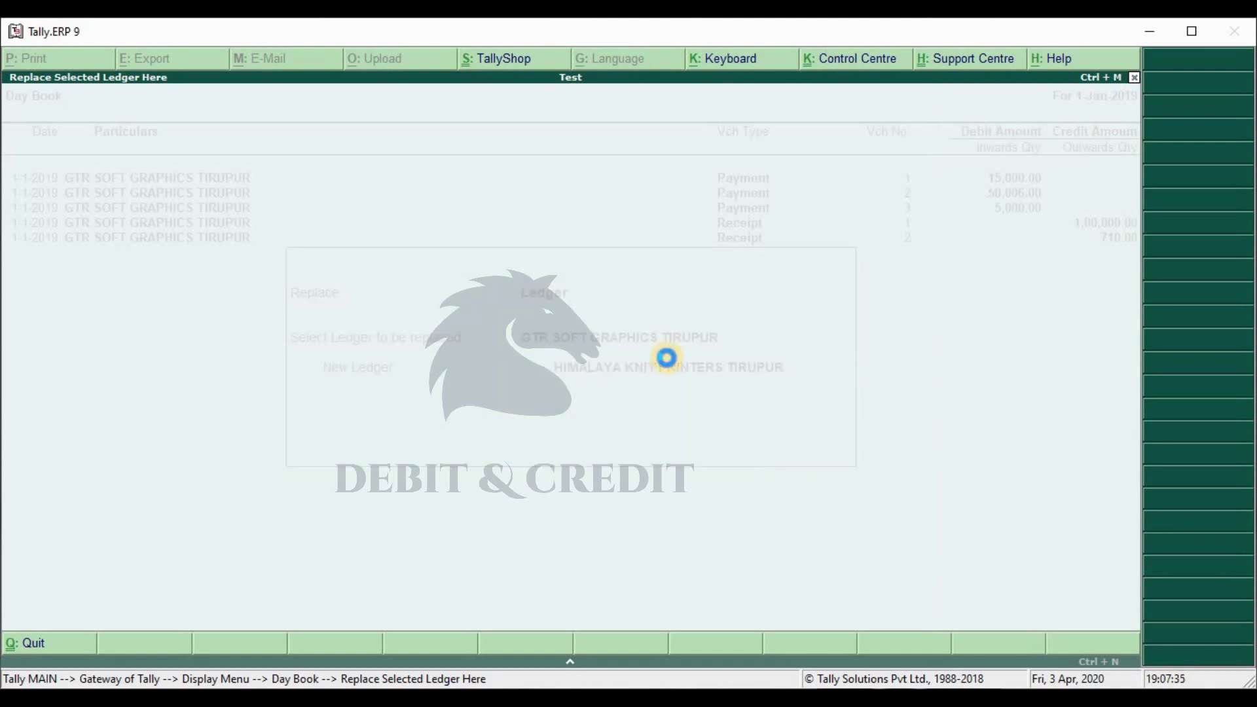
{"action": "key", "text": "Return"}
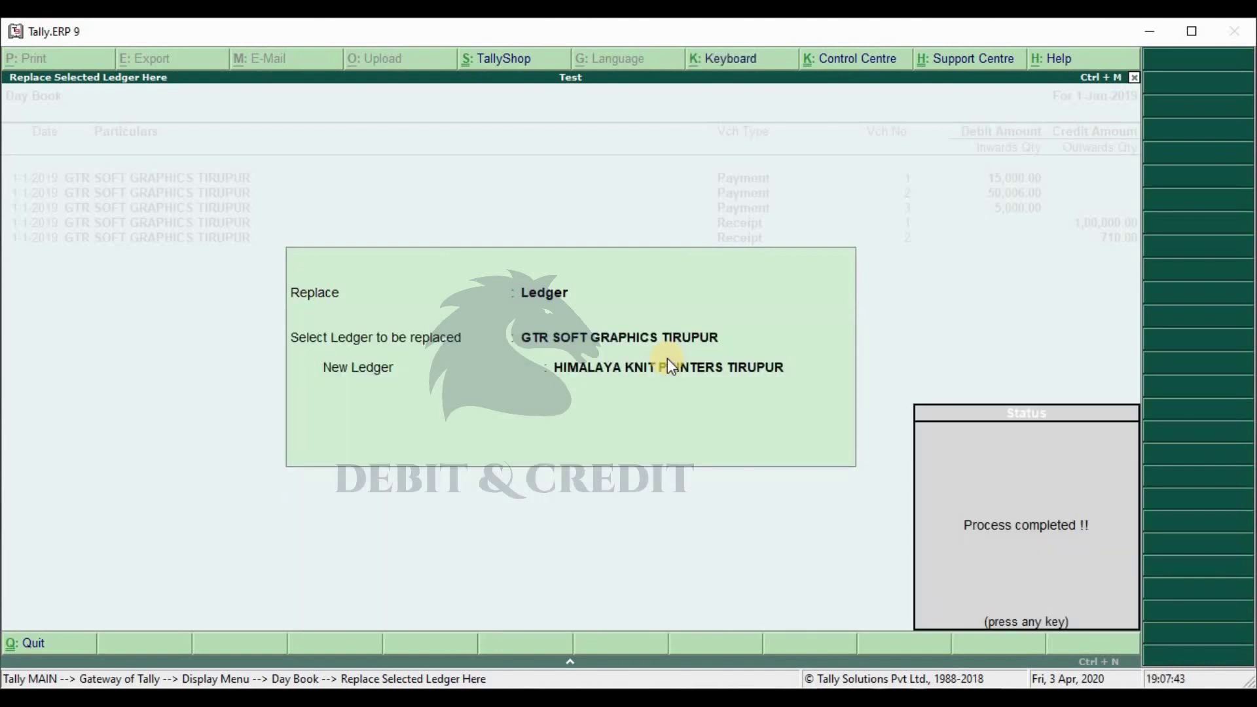
Step: Dismiss the completion notice and review the Day Book rows now showing HIMALAYA KNIT PRINTERS TIRUPUR
{"action": "key", "text": "Return"}
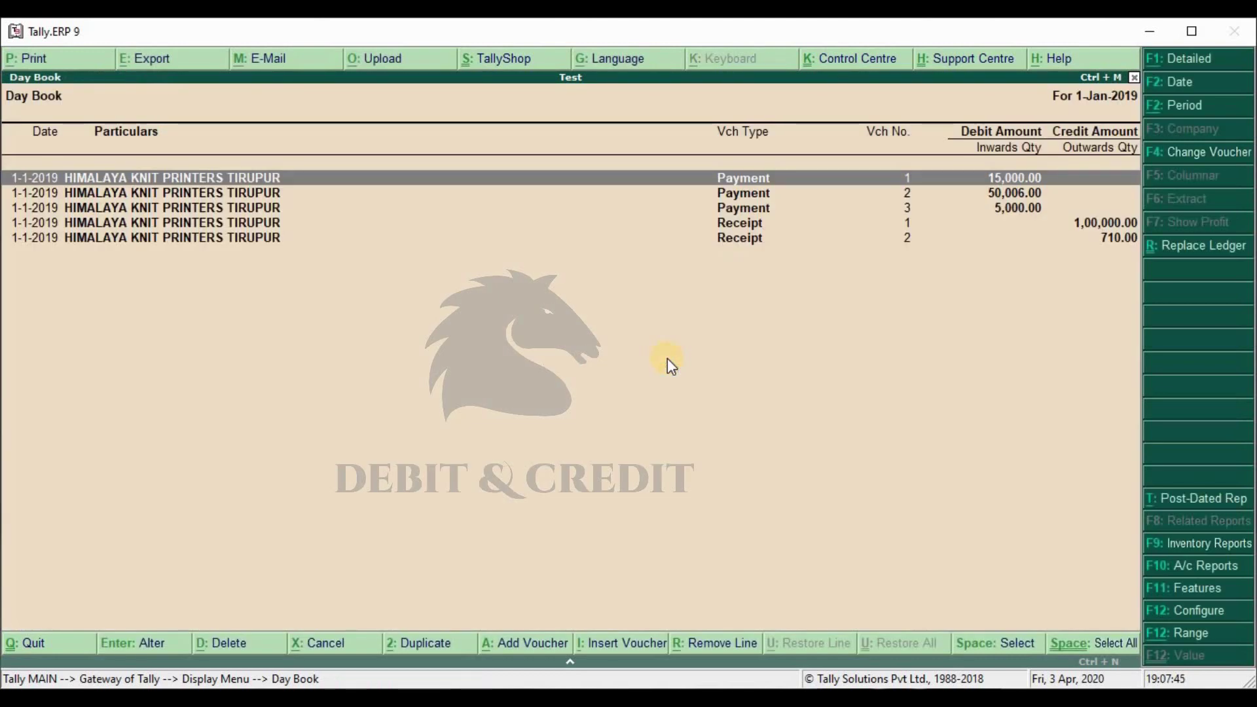
{"action": "key", "text": "Down"}
{"action": "key", "text": "Down"}
{"action": "key", "text": "Down"}
{"action": "key", "text": "Down"}
{"action": "key", "text": "Up"}
{"action": "key", "text": "Up"}
{"action": "key", "text": "Up"}
{"action": "key", "text": "Up"}
{"action": "key", "text": "Down"}
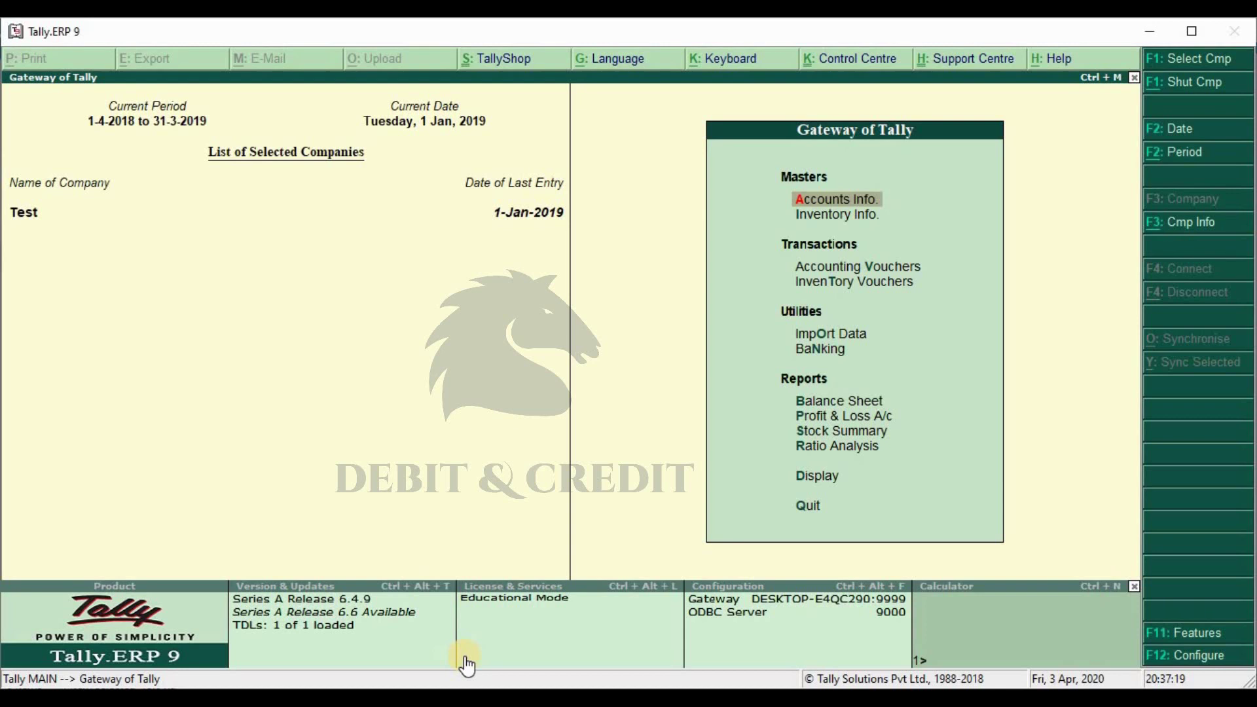
Step: Accept the TDL configuration with ledgerstockreplacement.tcp preloaded, returning to Gateway showing 2 of 2 TDLs loaded
{"action": "left_click", "coordinate": [465, 665]}
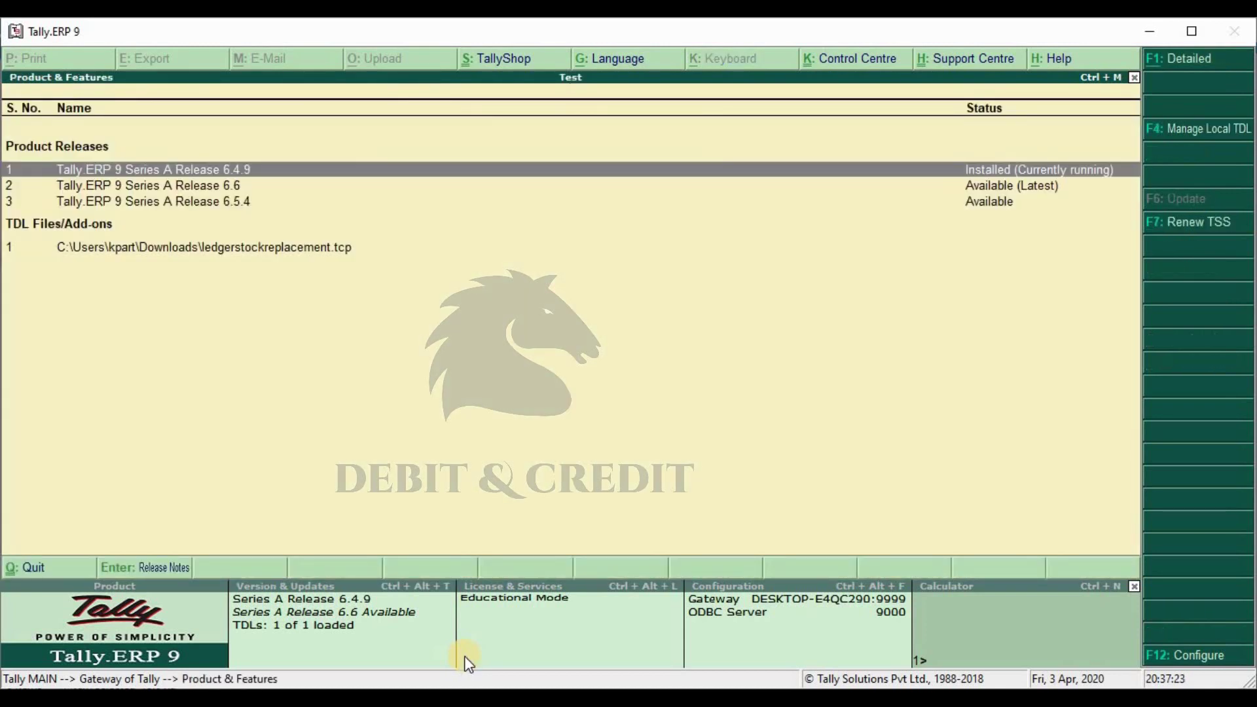
{"action": "key", "text": "F12"}
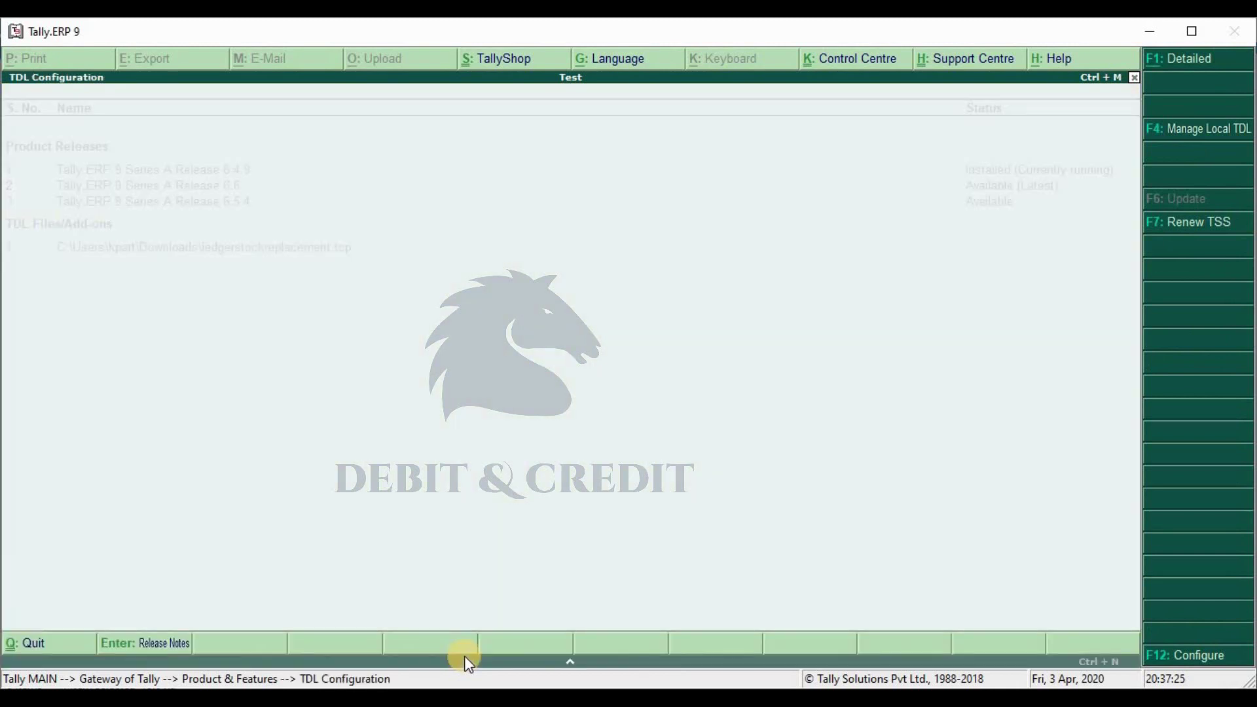
{"action": "key", "text": "Return"}
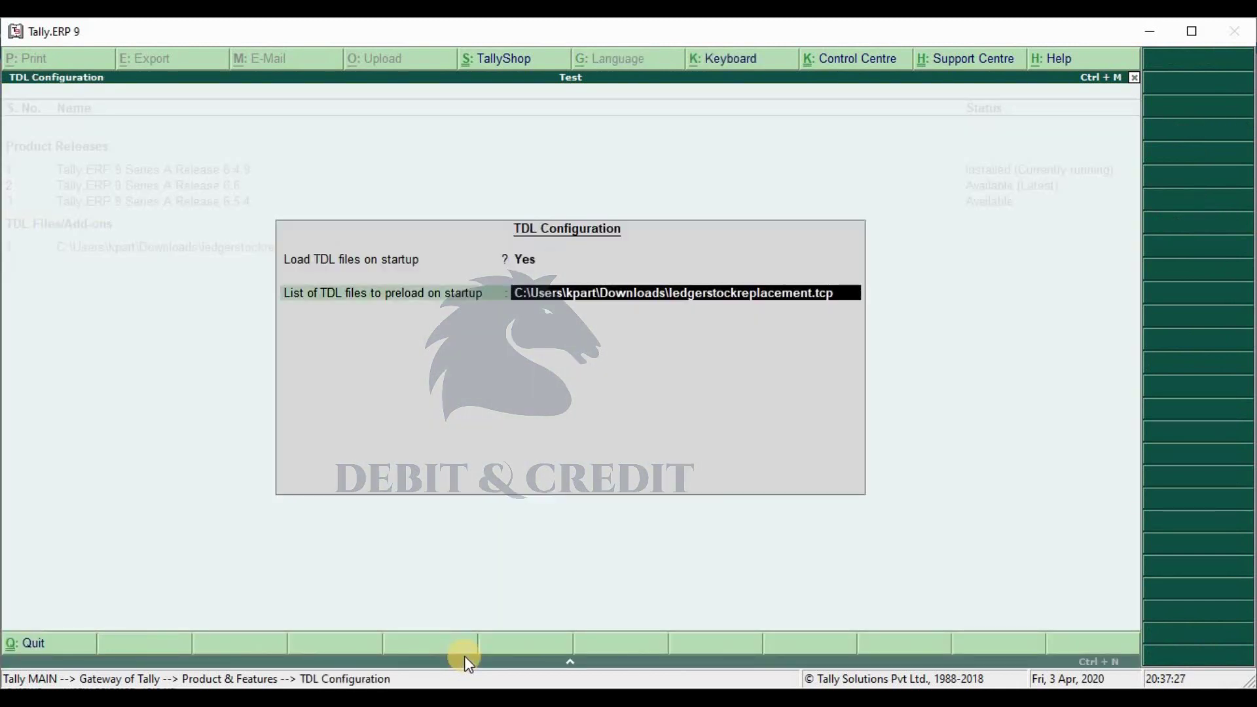
{"action": "key", "text": "Return"}
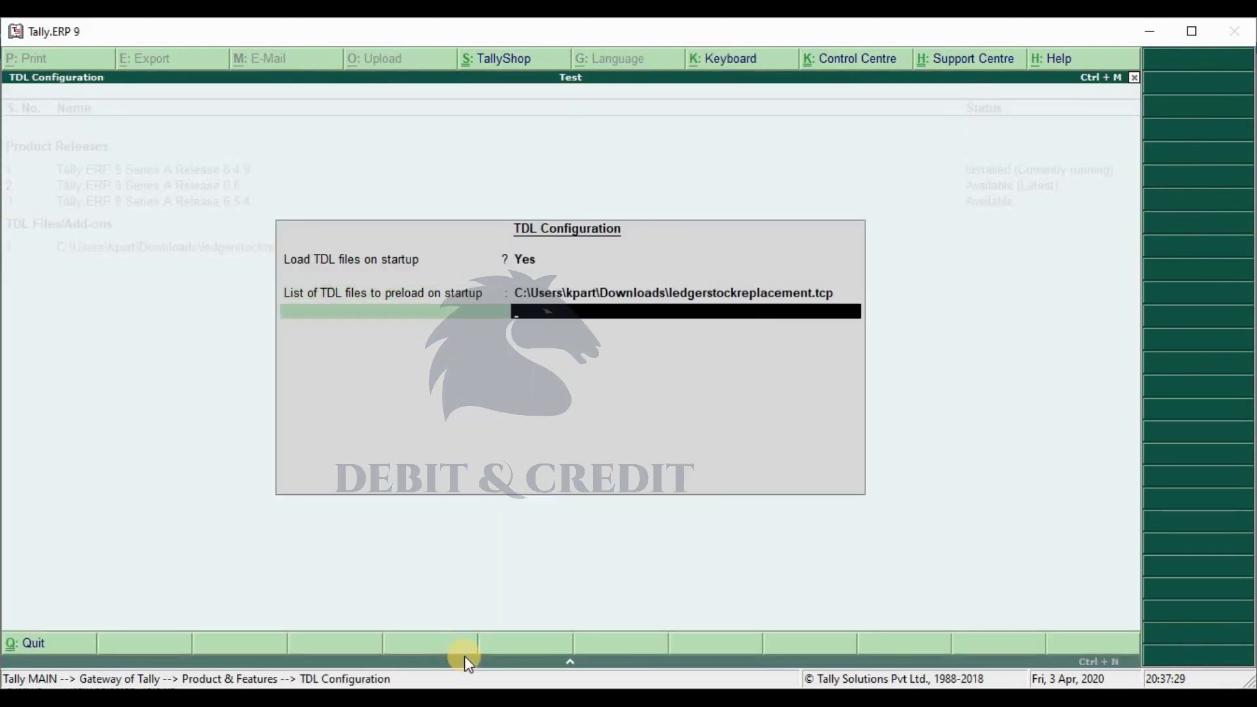
{"action": "key", "text": "Return"}
{"action": "key", "text": "y"}
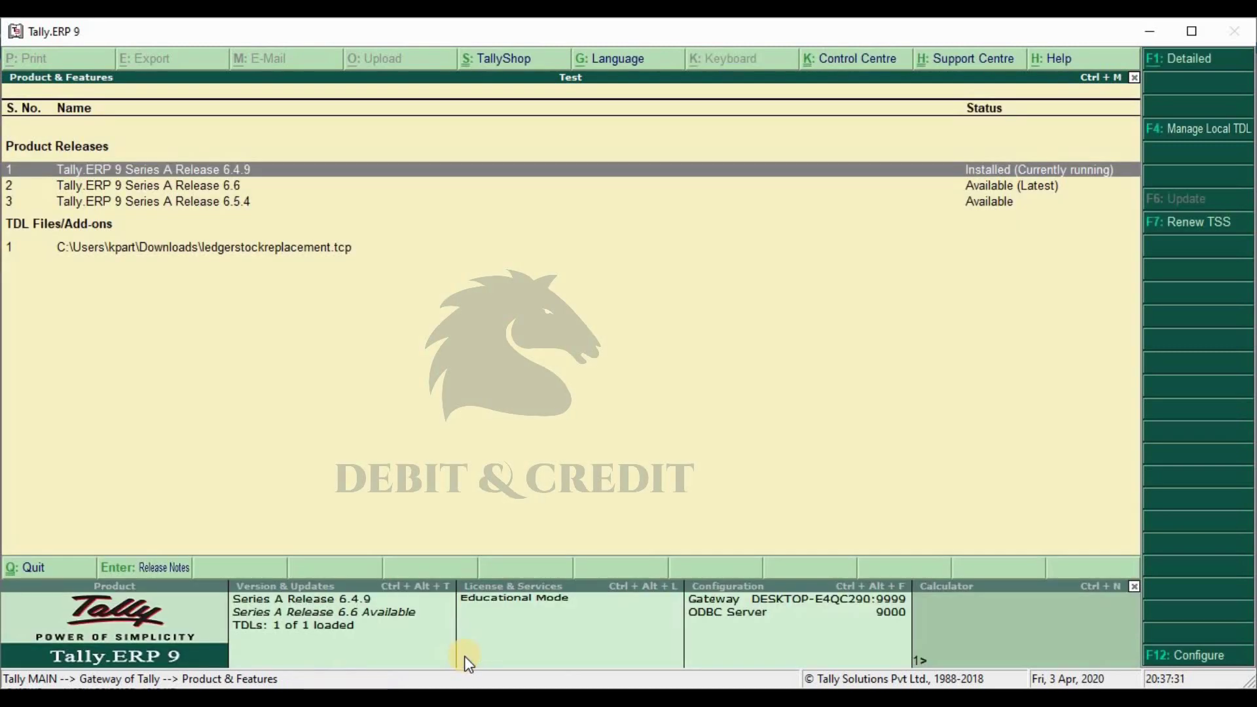
{"action": "key", "text": "Escape"}
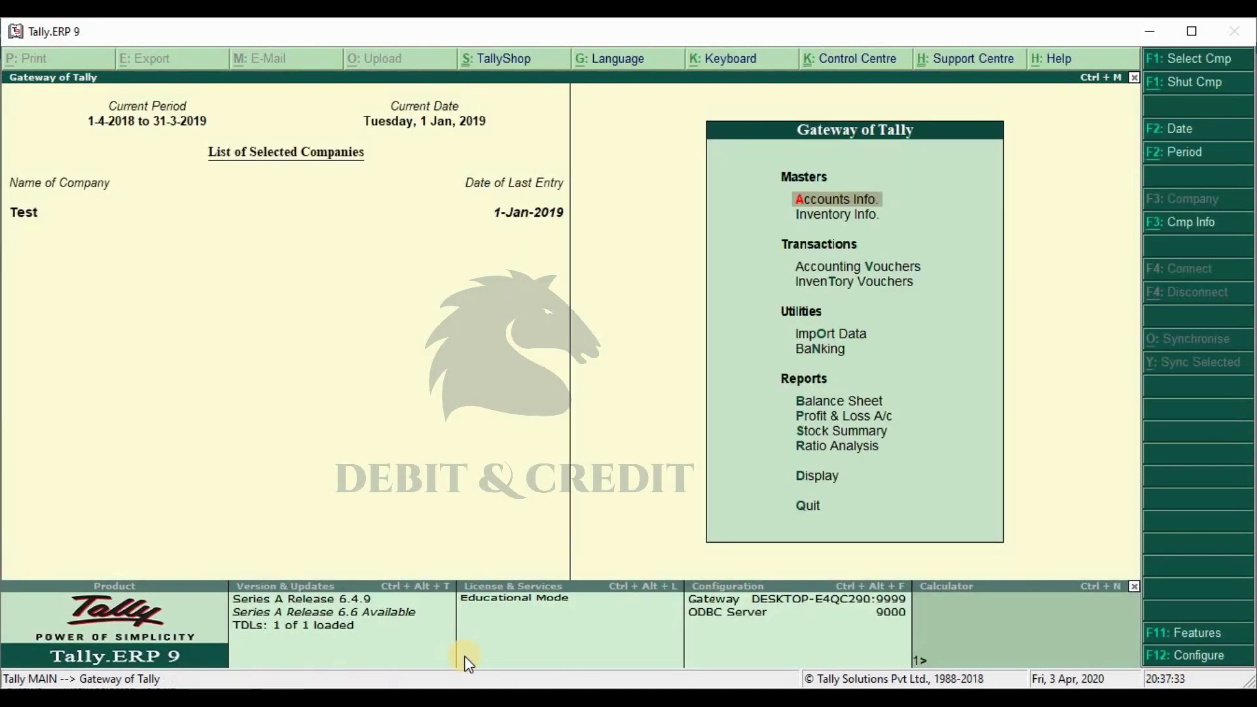
Step: Open the Day Book from the Display menu
{"action": "left_click", "coordinate": [819, 475]}
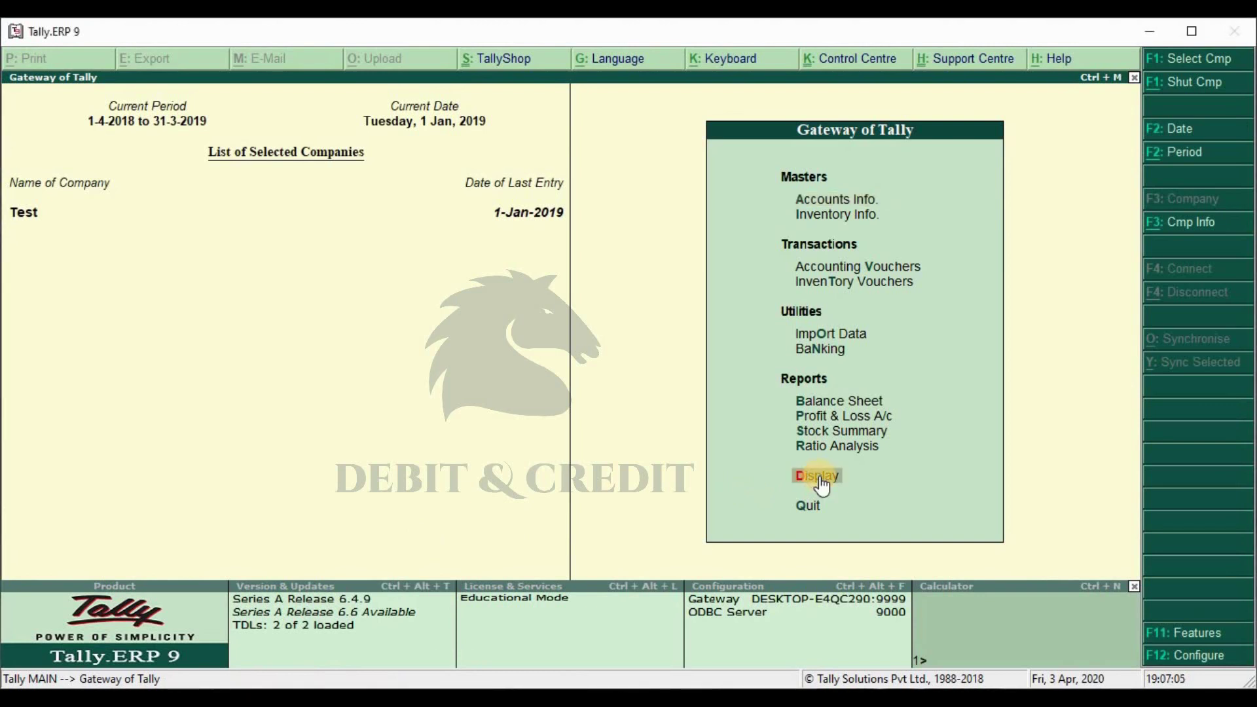
{"action": "left_click", "coordinate": [819, 476]}
{"action": "key", "text": "Down"}
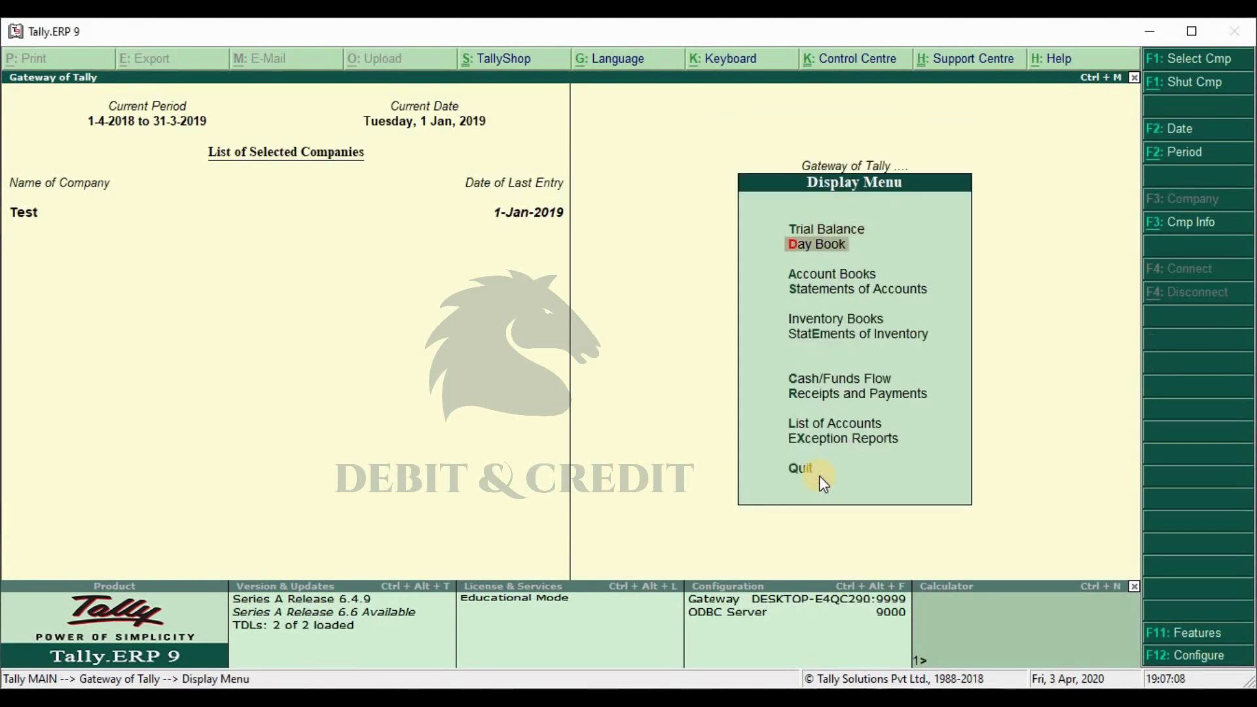
{"action": "key", "text": "Return"}
Step: Use Replace Ledger to swap GTR SOFT GRAPHICS TIRUPUR for HIMALAYA KNIT PRINTERS TIRUPUR
{"action": "key", "text": "ctrl+r"}
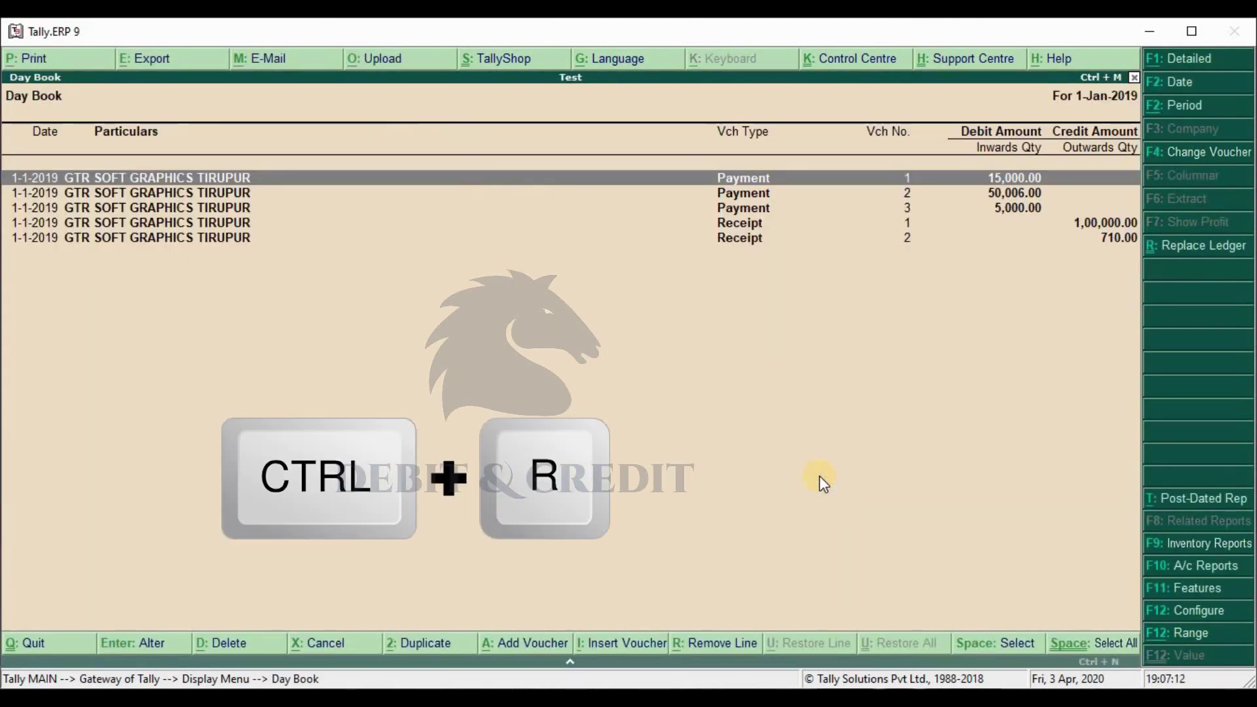
{"action": "left_click", "coordinate": [1203, 245]}
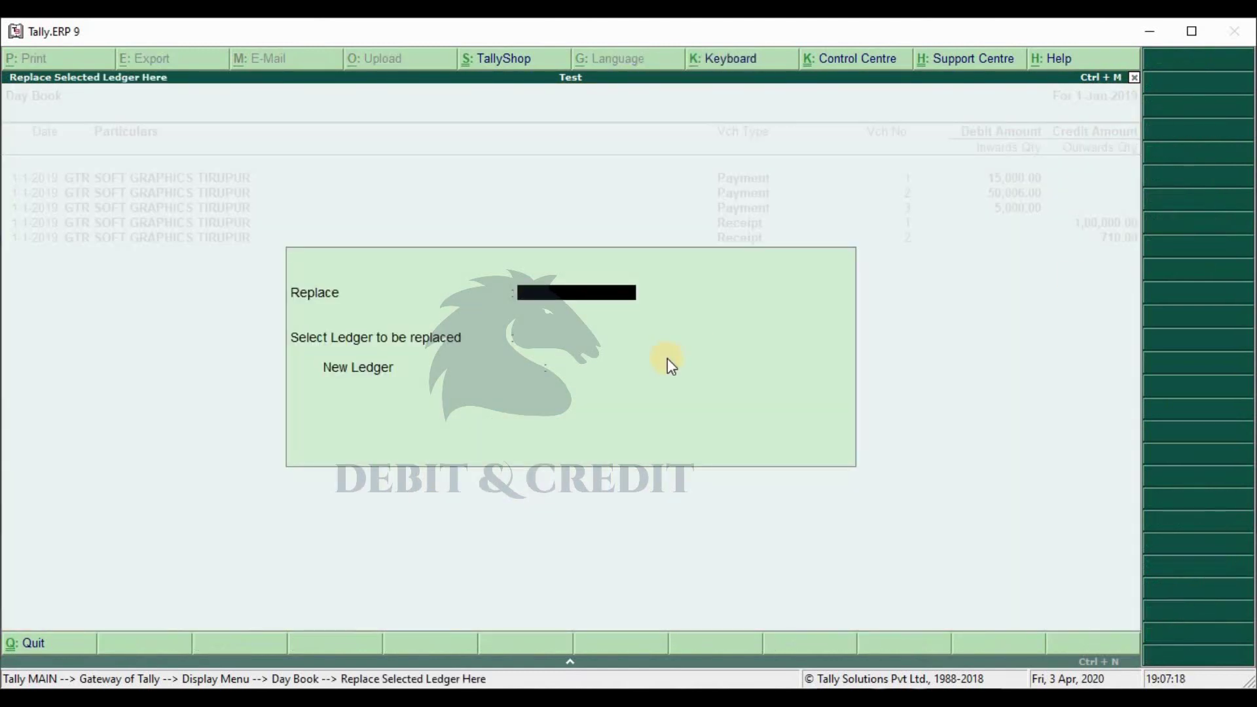
{"action": "type", "text": "Led"}
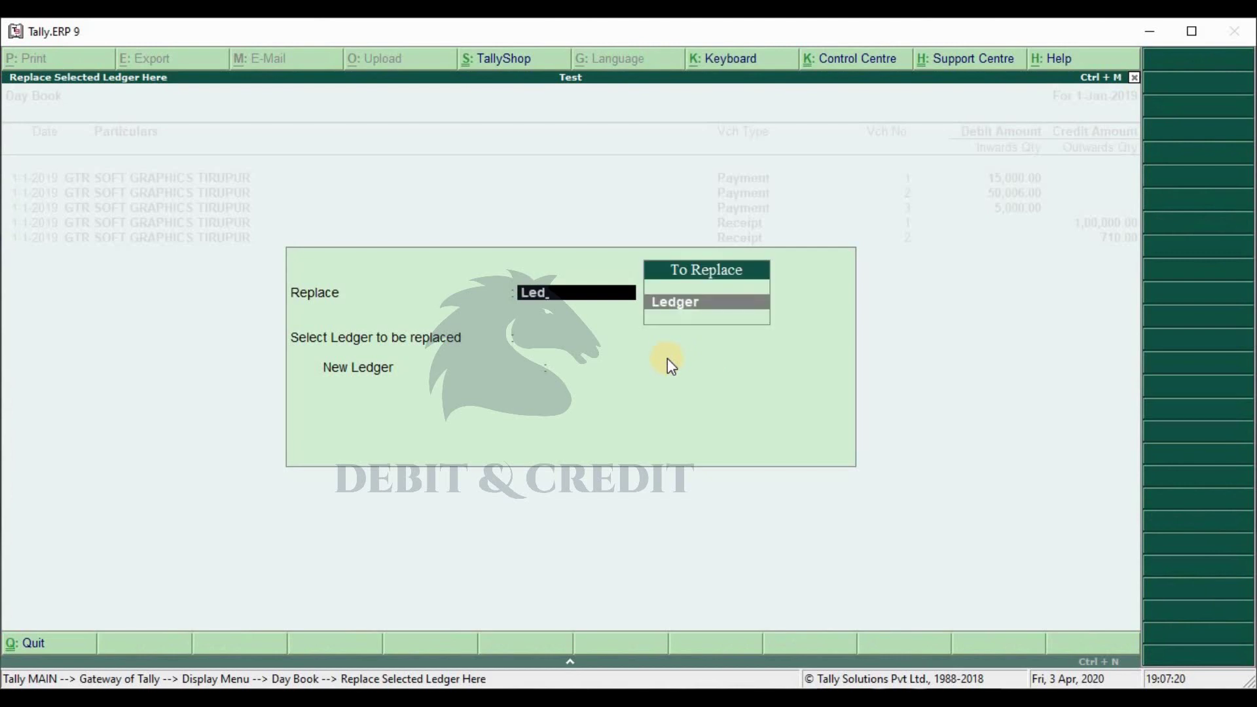
{"action": "key", "text": "Return"}
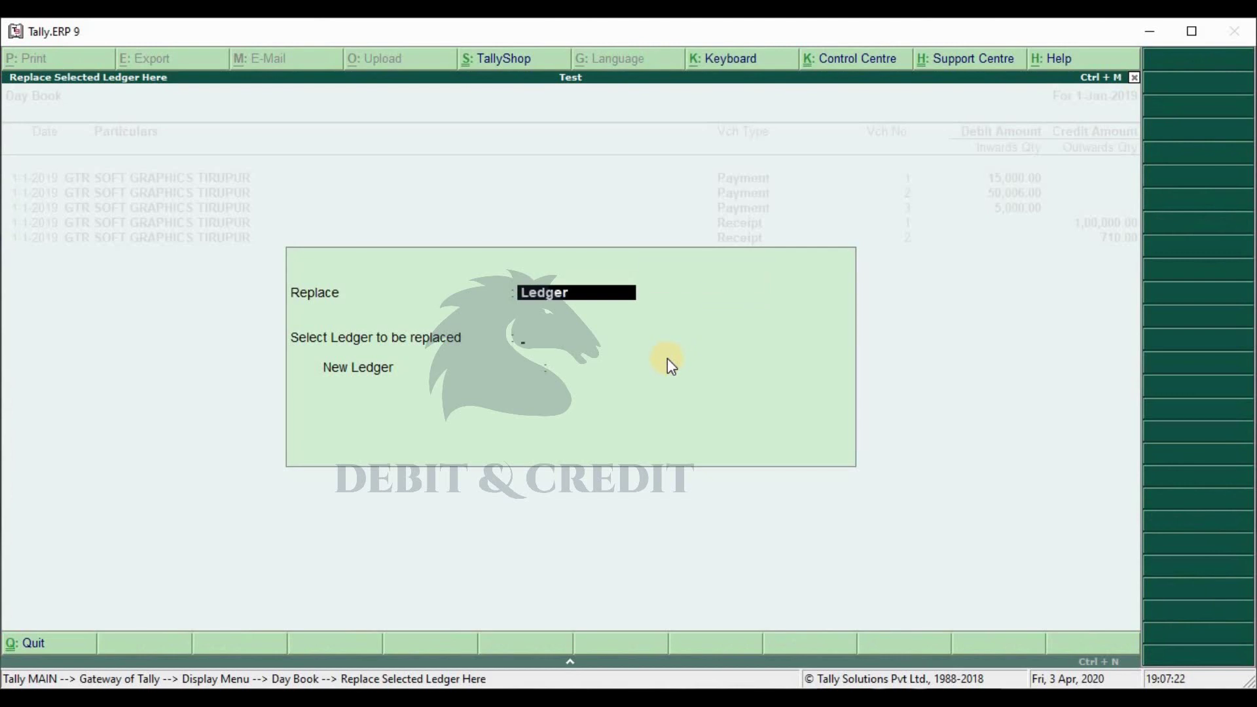
{"action": "key", "text": "Return"}
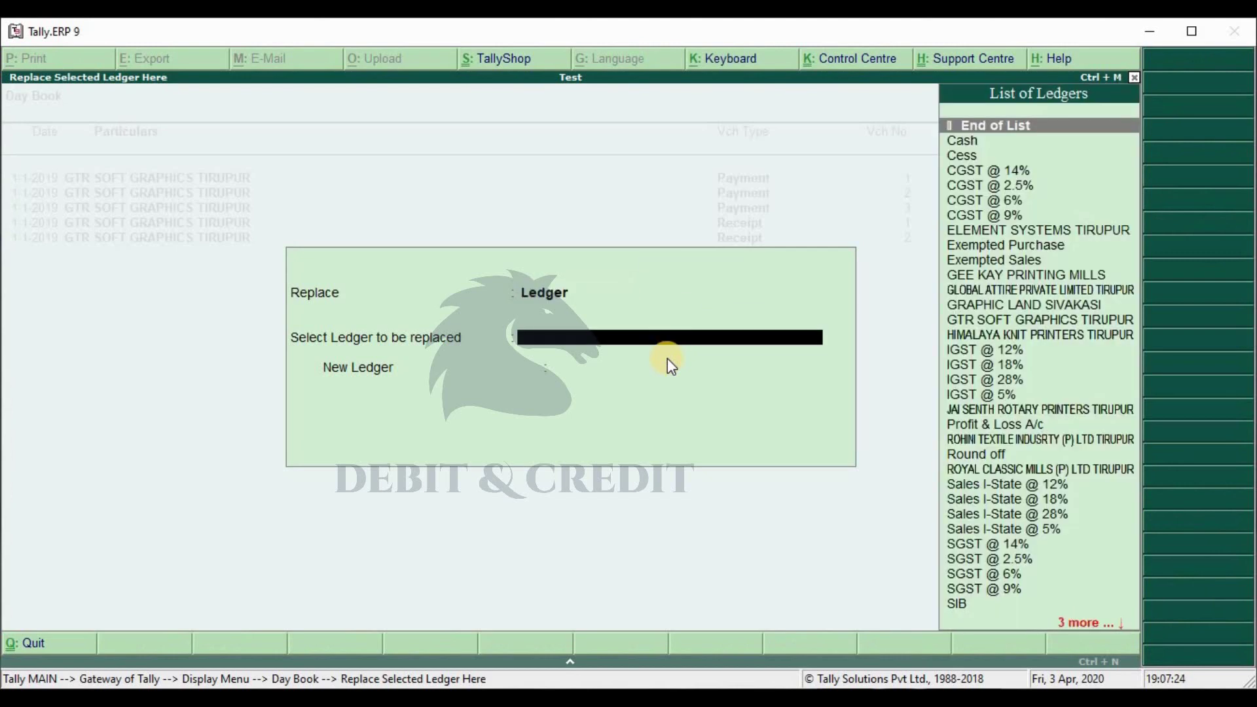
{"action": "type", "text": "G"}
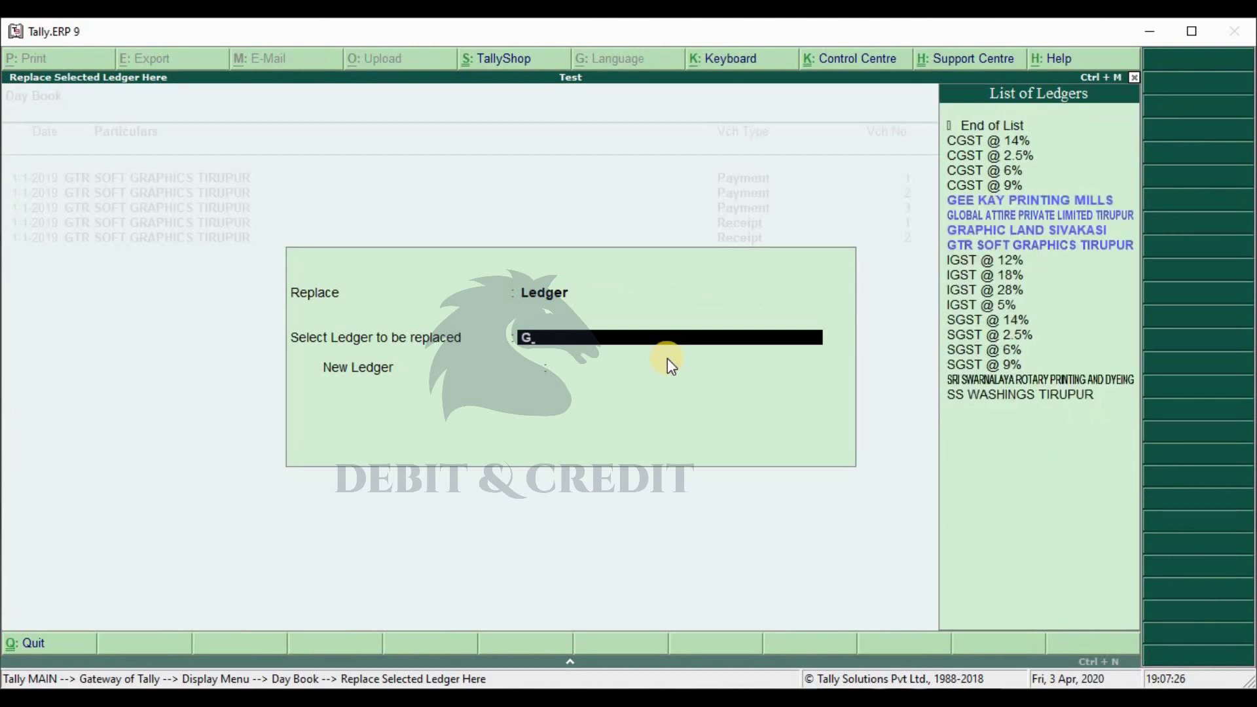
{"action": "key", "text": "Down"}
{"action": "key", "text": "Down"}
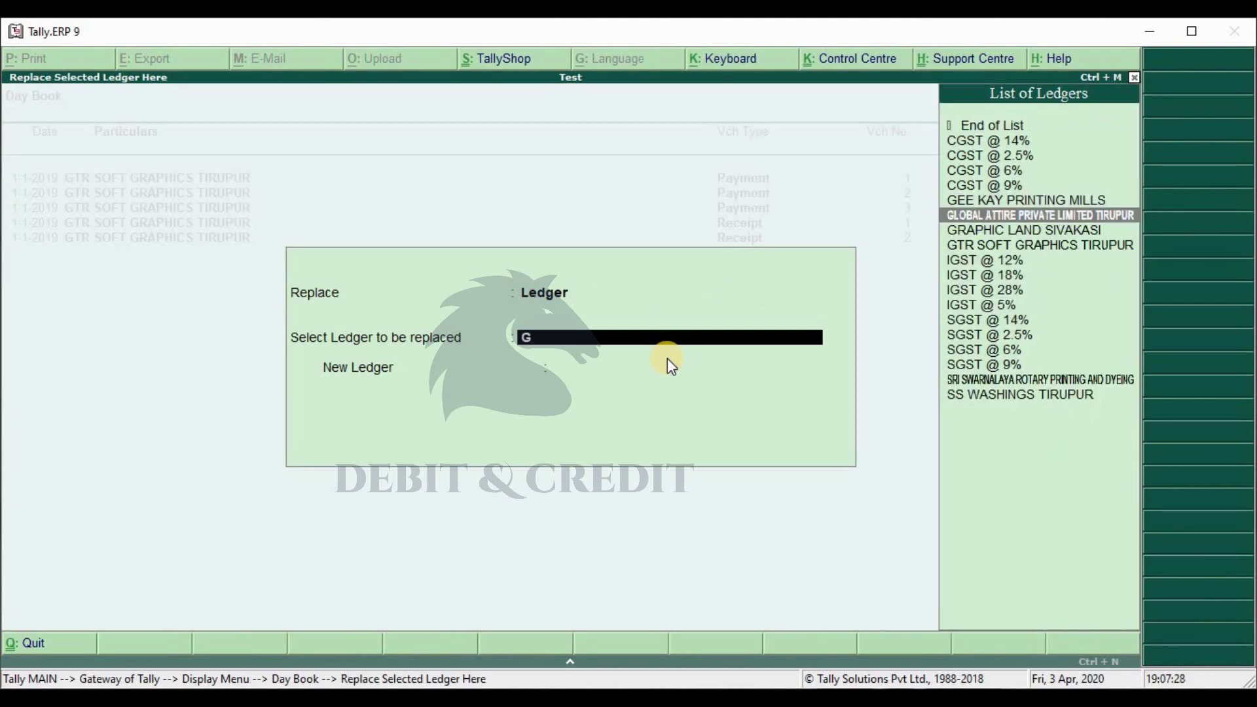
{"action": "key", "text": "Down"}
{"action": "key", "text": "Down"}
{"action": "key", "text": "Return"}
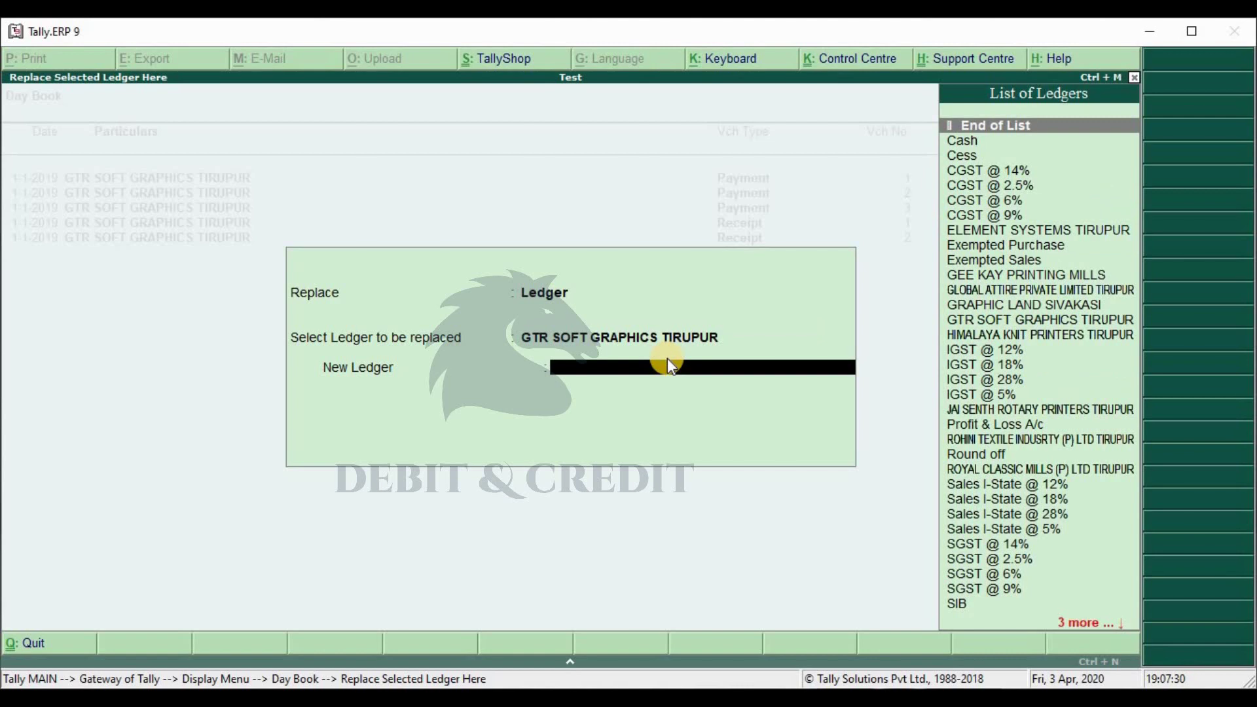
{"action": "type", "text": "Him"}
{"action": "key", "text": "Return"}
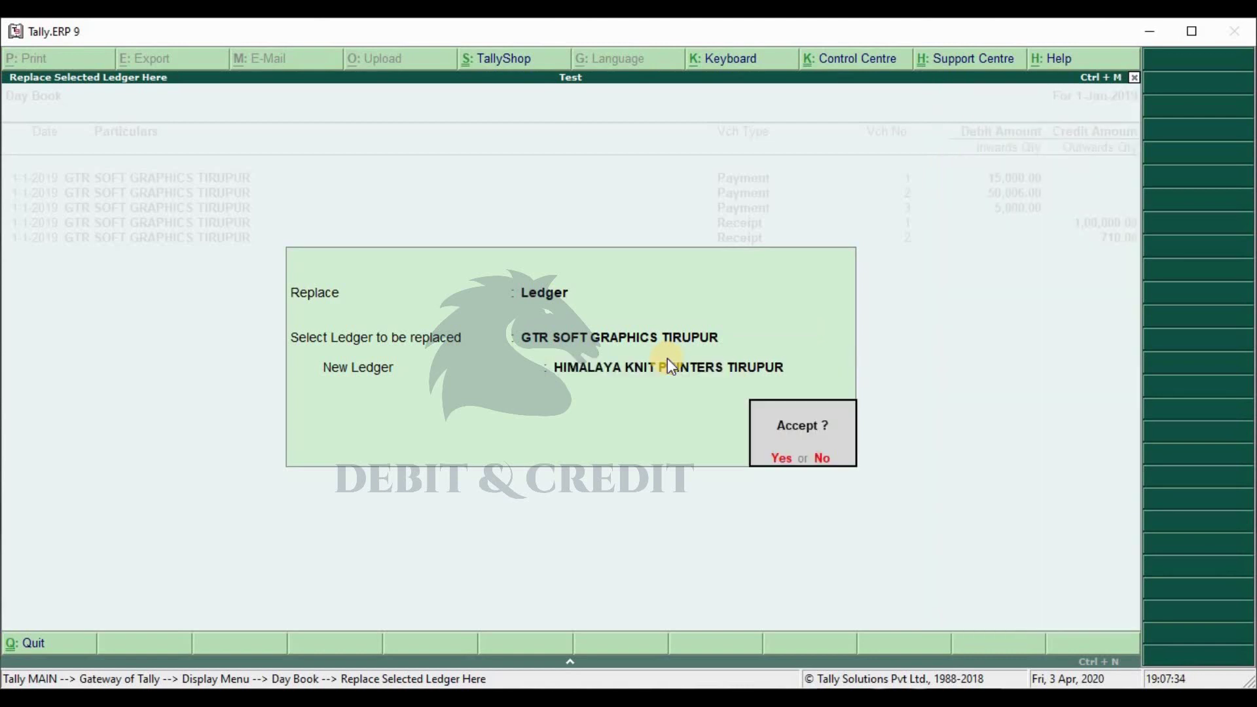
{"action": "key", "text": "Return"}
{"action": "key", "text": "Return"}
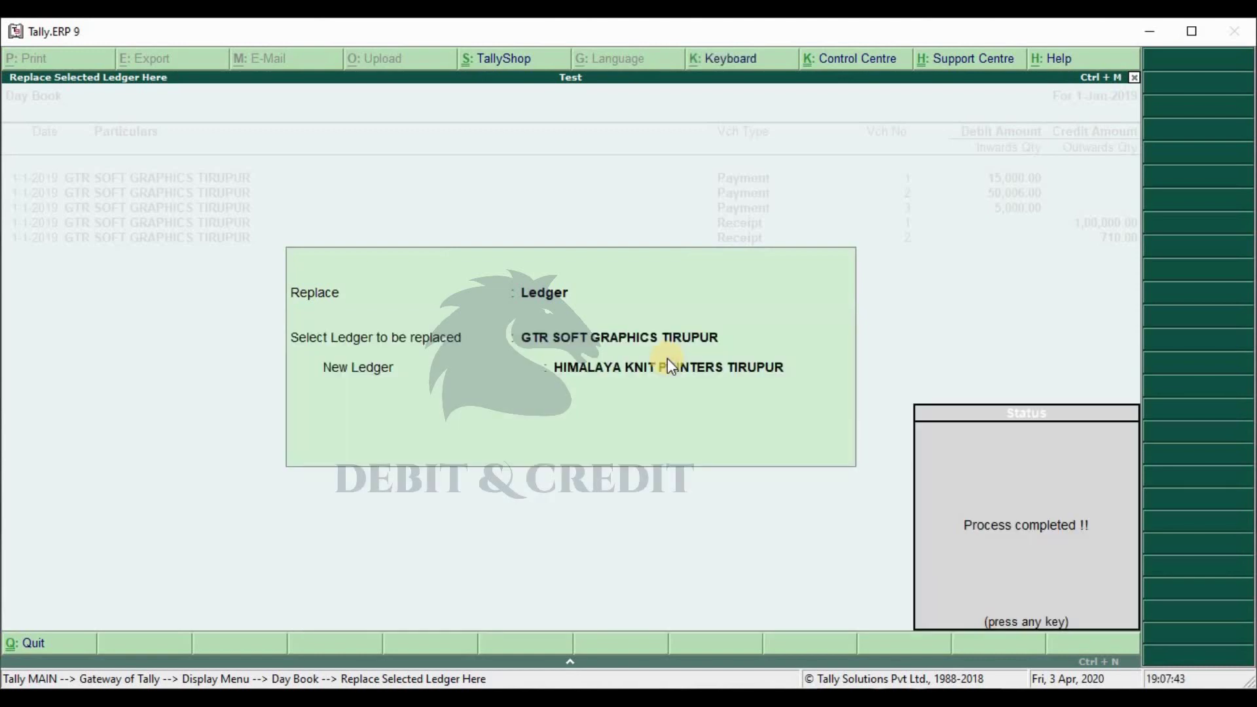
Step: Dismiss the completion notice and review the updated Day Book entries
{"action": "key", "text": "Return"}
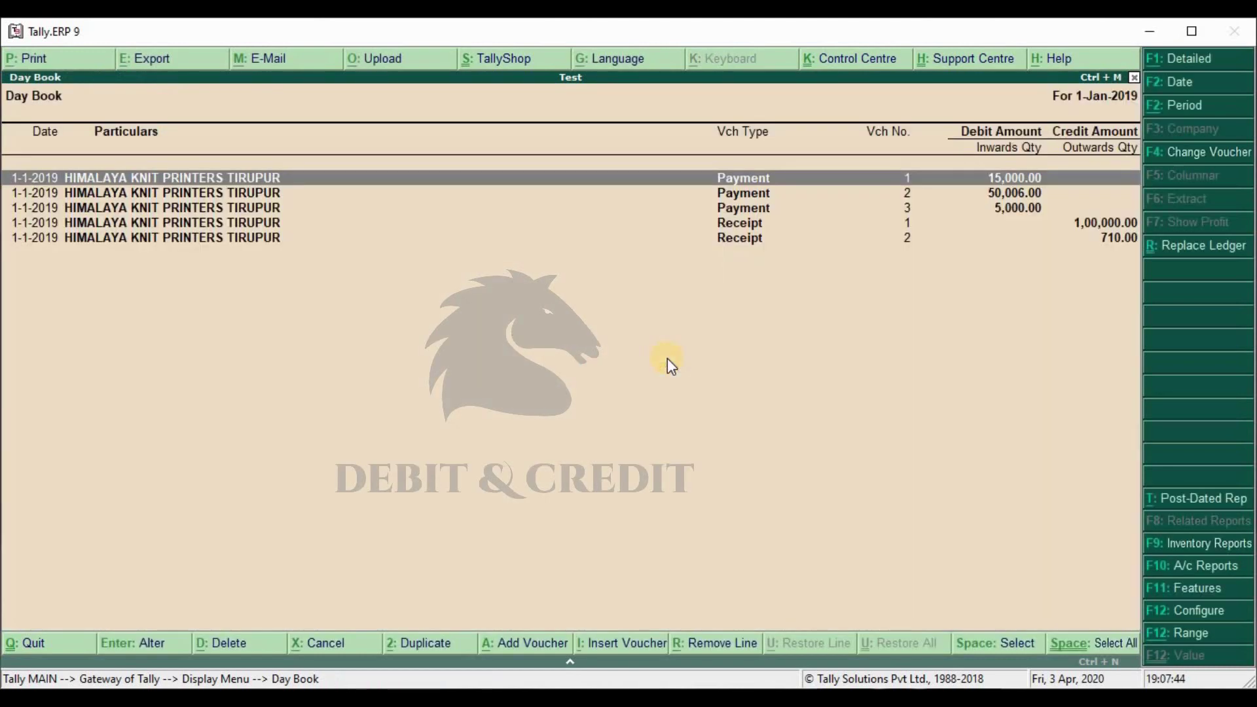
{"action": "key", "text": "Down"}
{"action": "key", "text": "Down"}
{"action": "key", "text": "Down"}
{"action": "key", "text": "Down"}
{"action": "key", "text": "Up"}
{"action": "key", "text": "Up"}
{"action": "key", "text": "Up"}
{"action": "key", "text": "Up"}
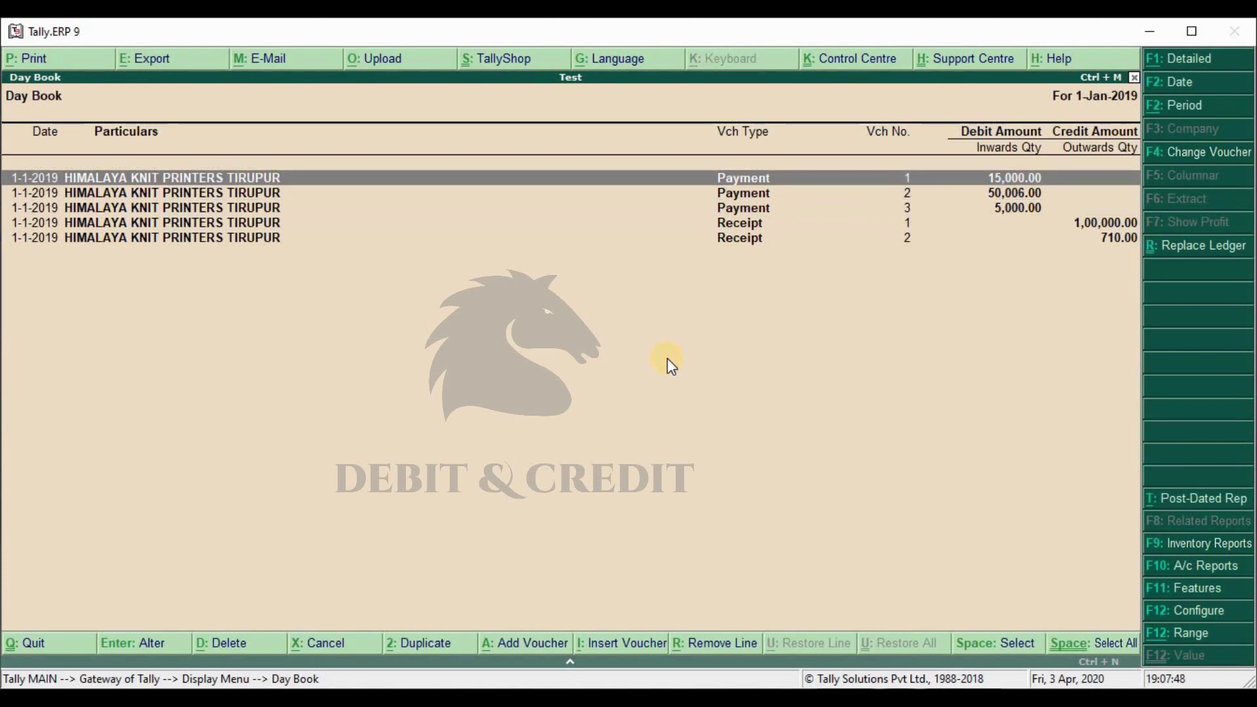
{"action": "key", "text": "Down"}
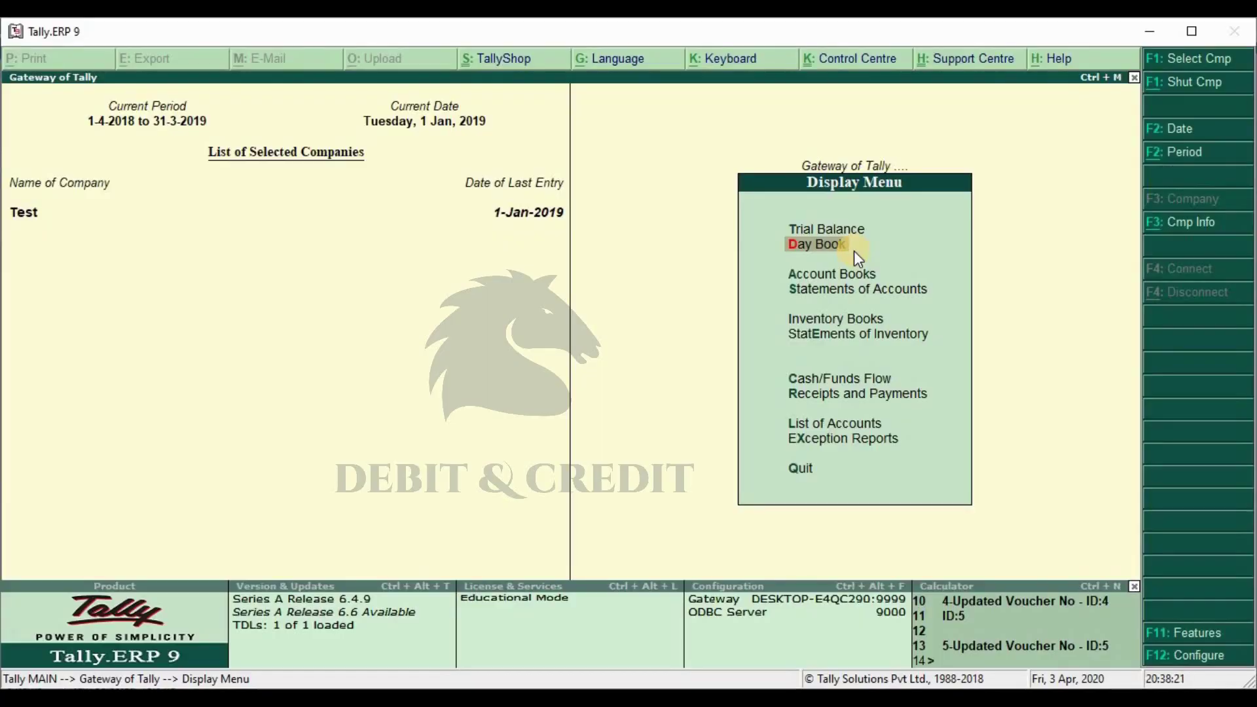
Step: Open the Account Books Ledger report for HIMALAYA KNIT PRINTERS TIRUPUR
{"action": "key", "text": "Down"}
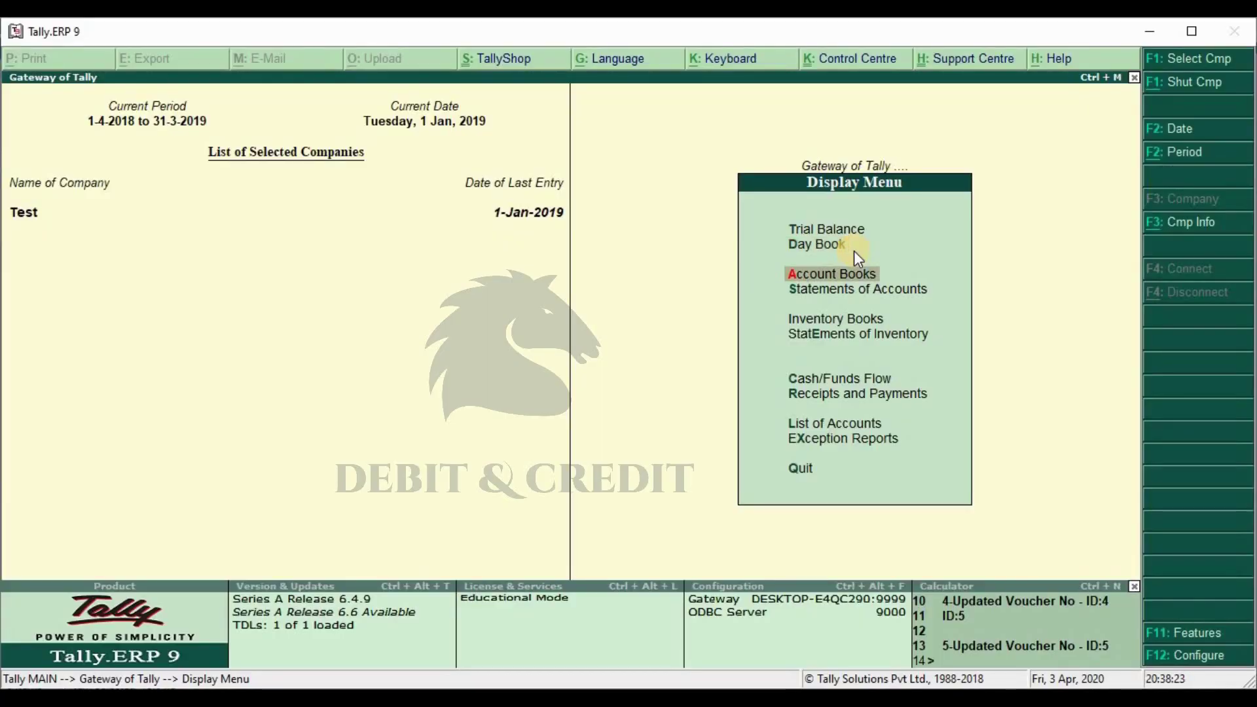
{"action": "key", "text": "Return"}
{"action": "key", "text": "Down"}
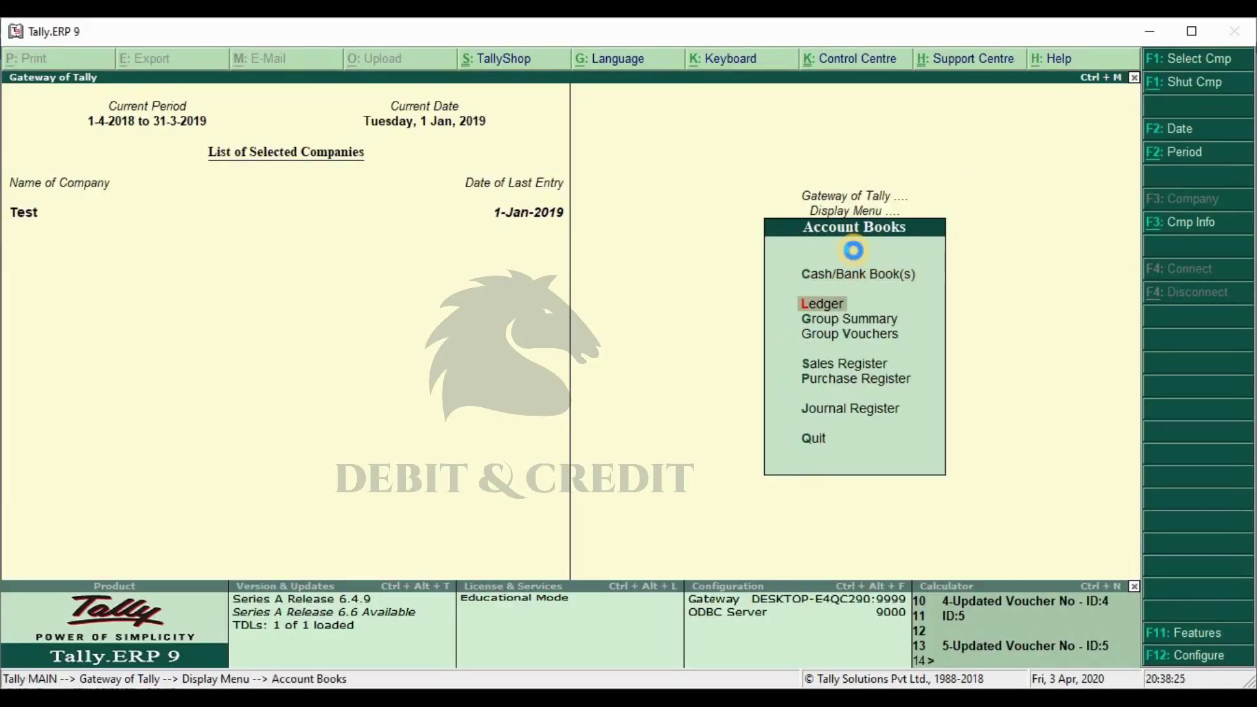
{"action": "key", "text": "Return"}
{"action": "key", "text": "Down"}
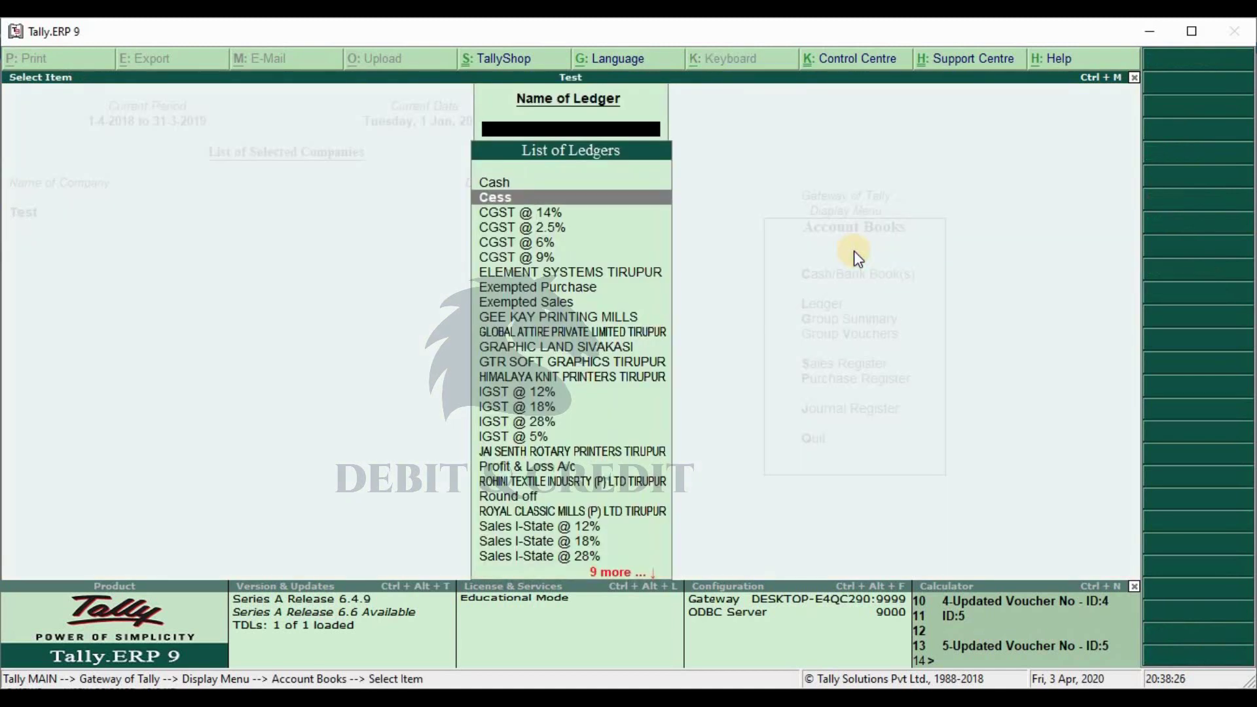
{"action": "key", "text": "Down"}
{"action": "key", "text": "Down"}
{"action": "key", "text": "Down"}
{"action": "key", "text": "Down"}
{"action": "key", "text": "Down"}
{"action": "key", "text": "Down"}
{"action": "key", "text": "Down"}
{"action": "key", "text": "Down"}
{"action": "key", "text": "Down"}
{"action": "key", "text": "Down"}
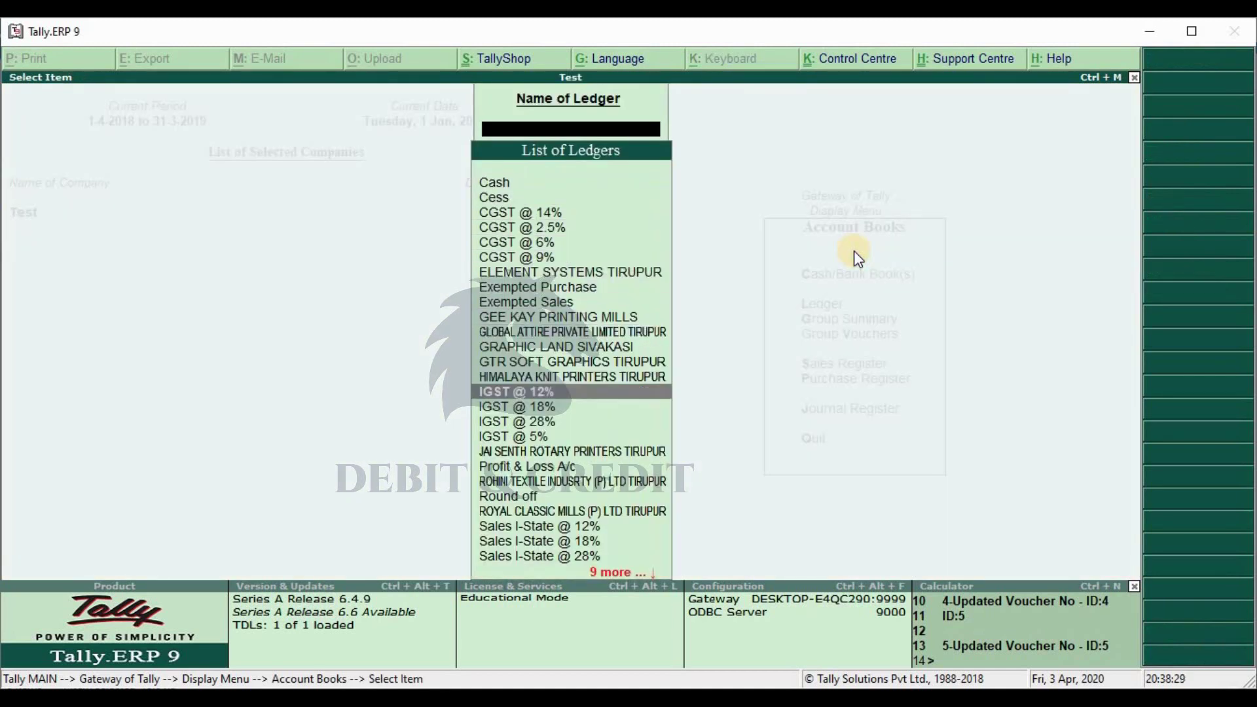
{"action": "key", "text": "Up"}
{"action": "key", "text": "Up"}
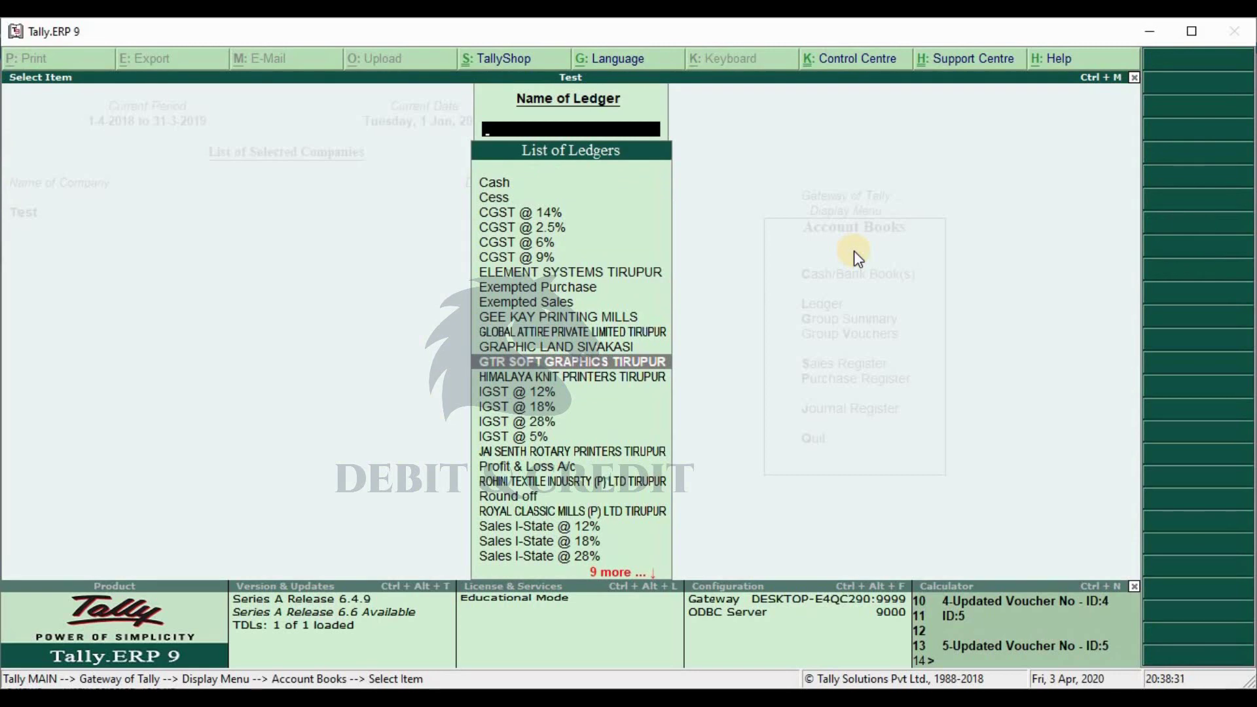
{"action": "key", "text": "Down"}
{"action": "key", "text": "Return"}
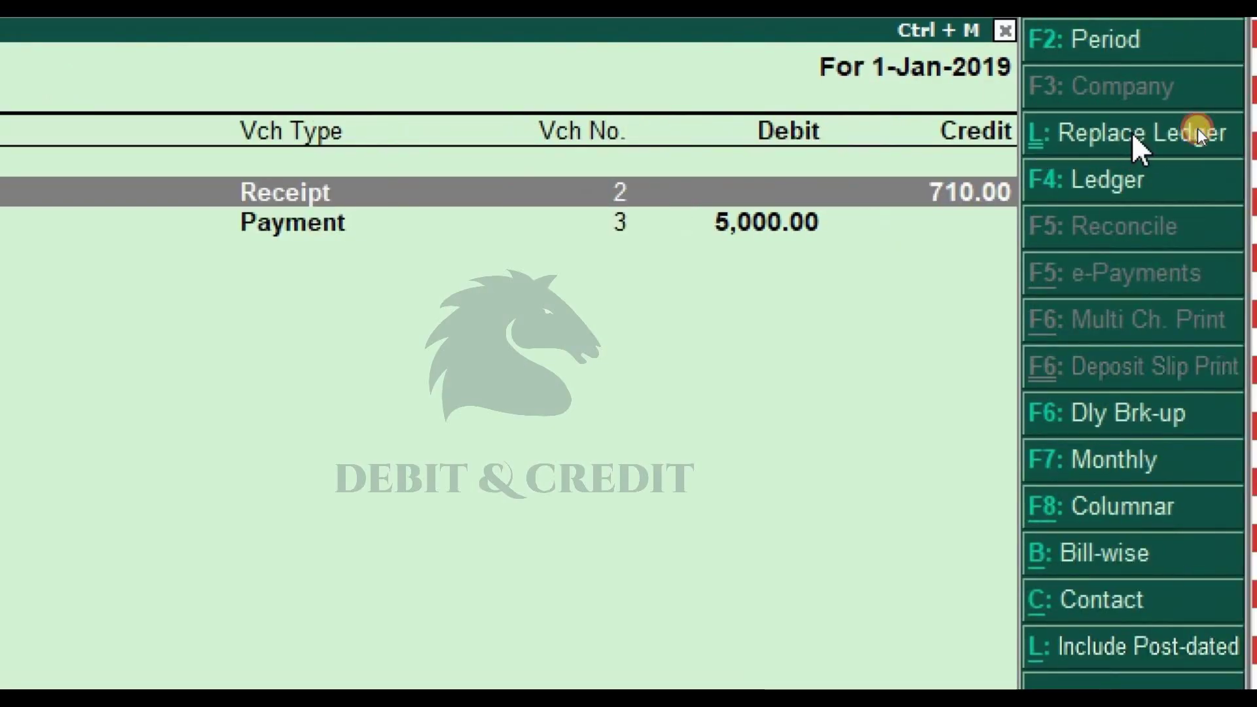
Step: Use Replace Ledger to set the new ledger to GTR SOFT GRAPHICS TIRUPUR
{"action": "left_click", "coordinate": [1133, 144]}
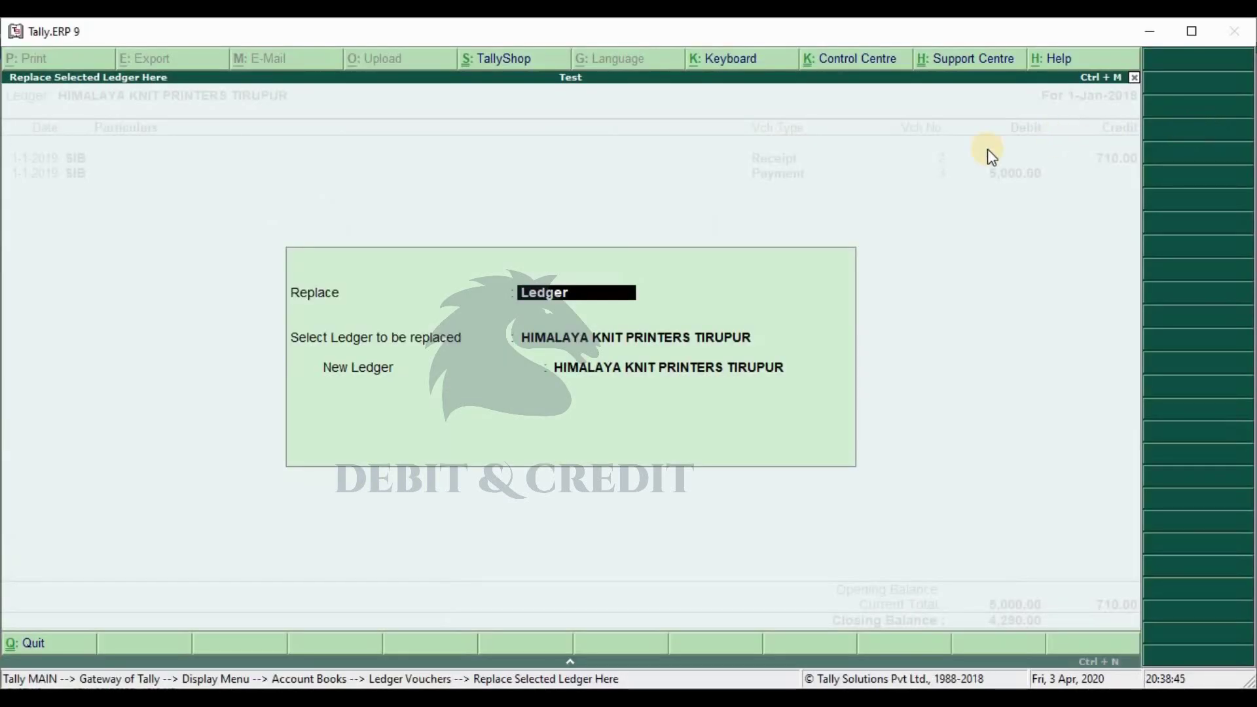
{"action": "key", "text": "Return"}
{"action": "key", "text": "Return"}
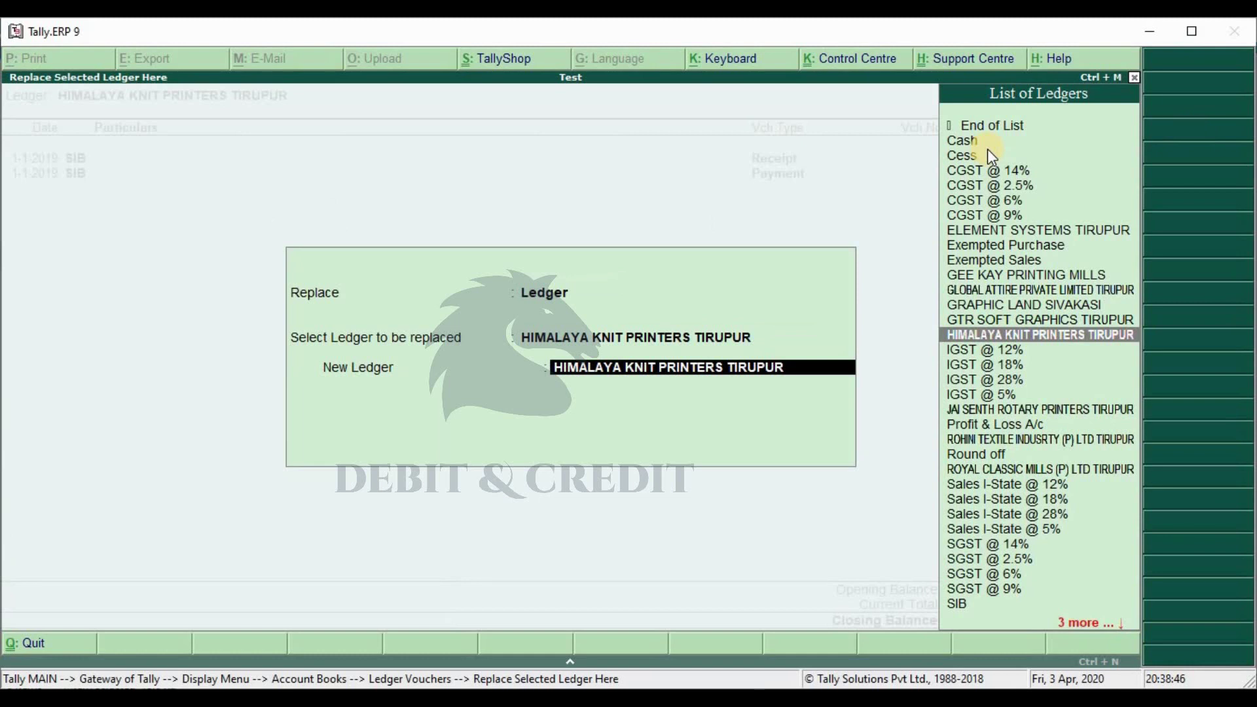
{"action": "type", "text": "gr"}
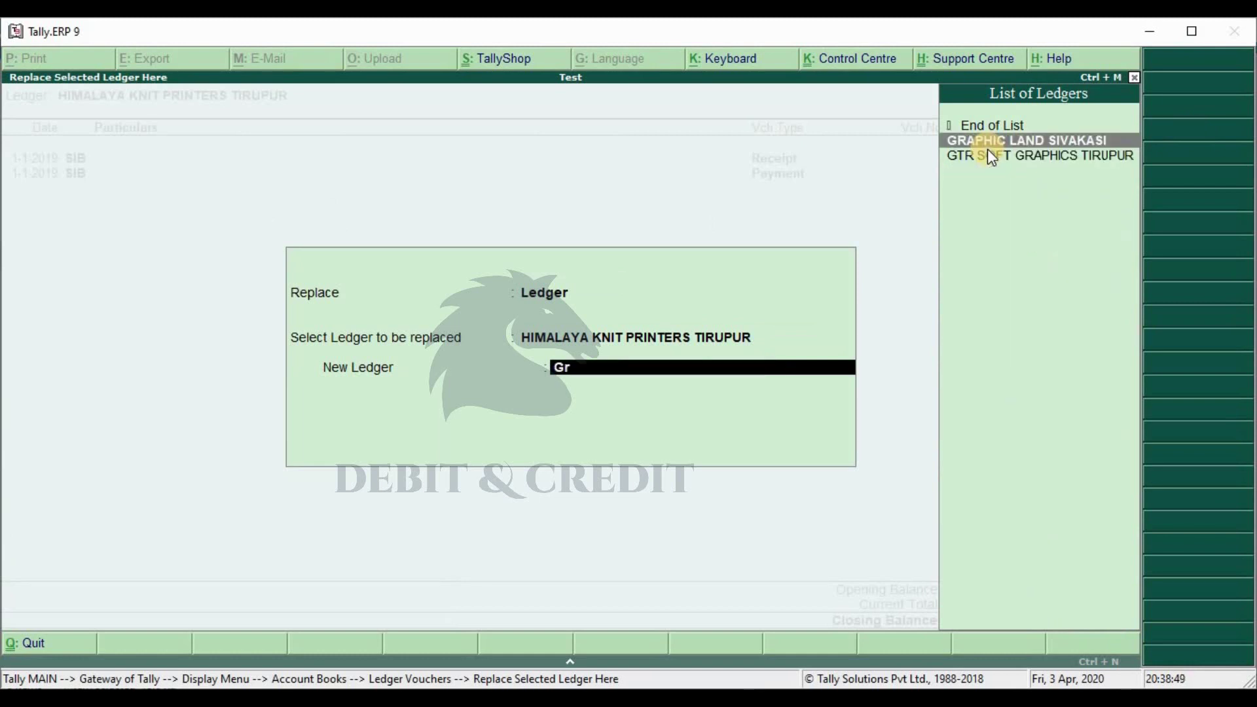
{"action": "key", "text": "BackSpace"}
{"action": "key", "text": "BackSpace"}
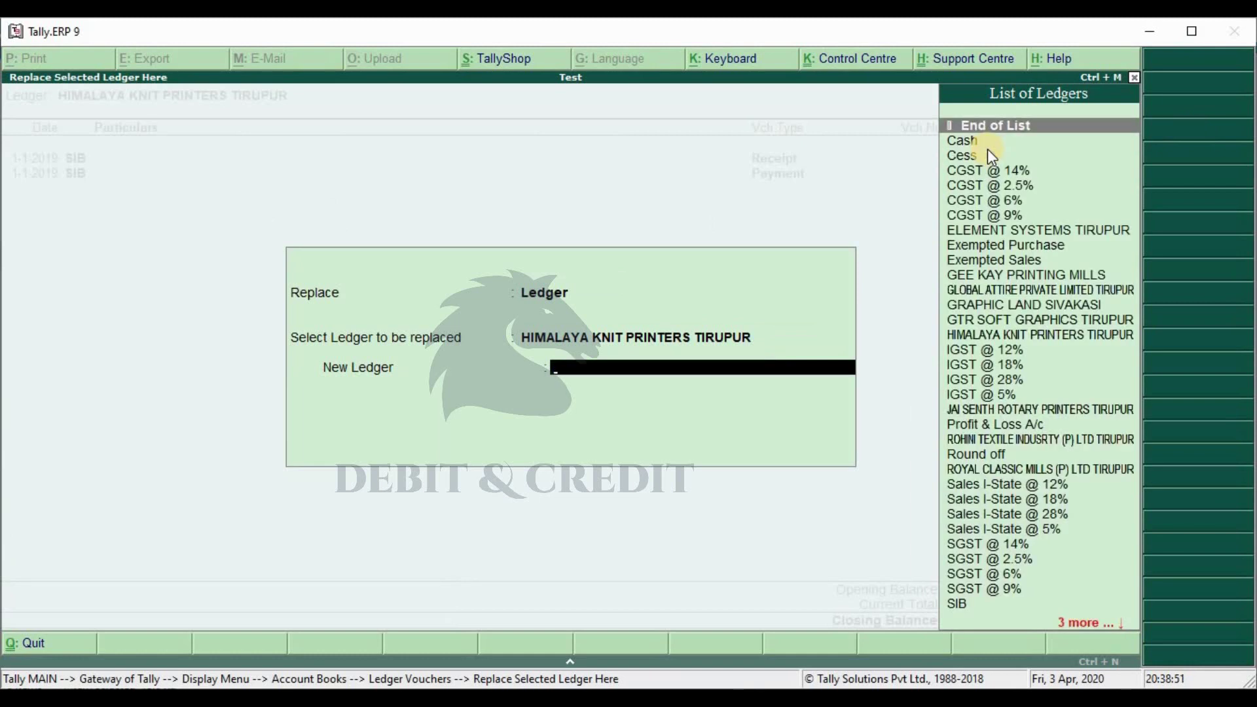
{"action": "type", "text": "gtr"}
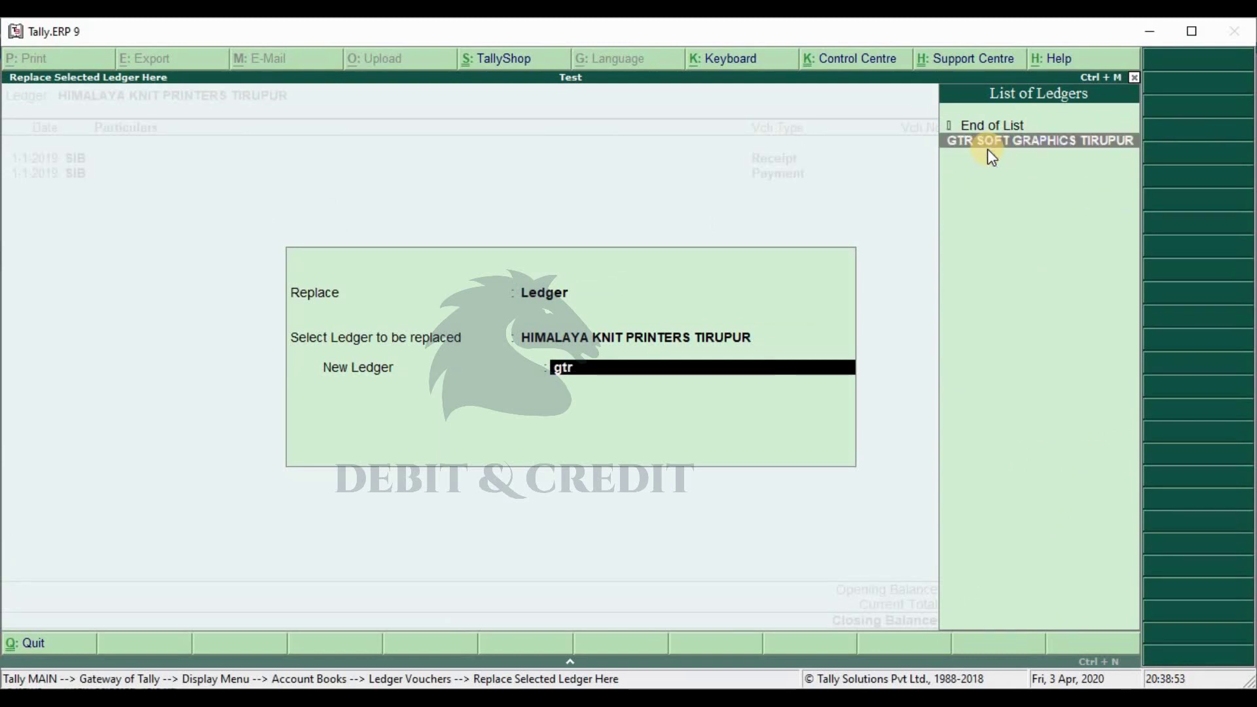
{"action": "key", "text": "Return"}
{"action": "key", "text": "Return"}
{"action": "key", "text": "Return"}
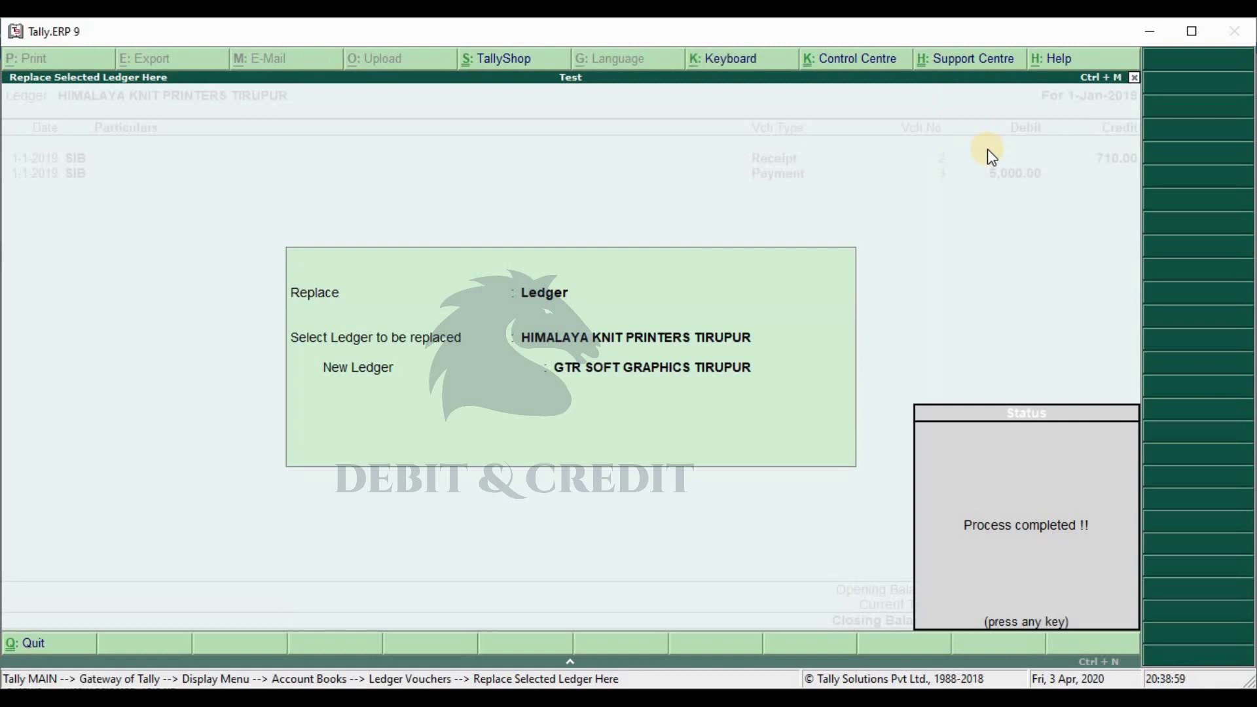
Step: Dismiss the completion notice and close the emptied ledger report and ledger chooser
{"action": "key", "text": "Return"}
{"action": "key", "text": "Escape"}
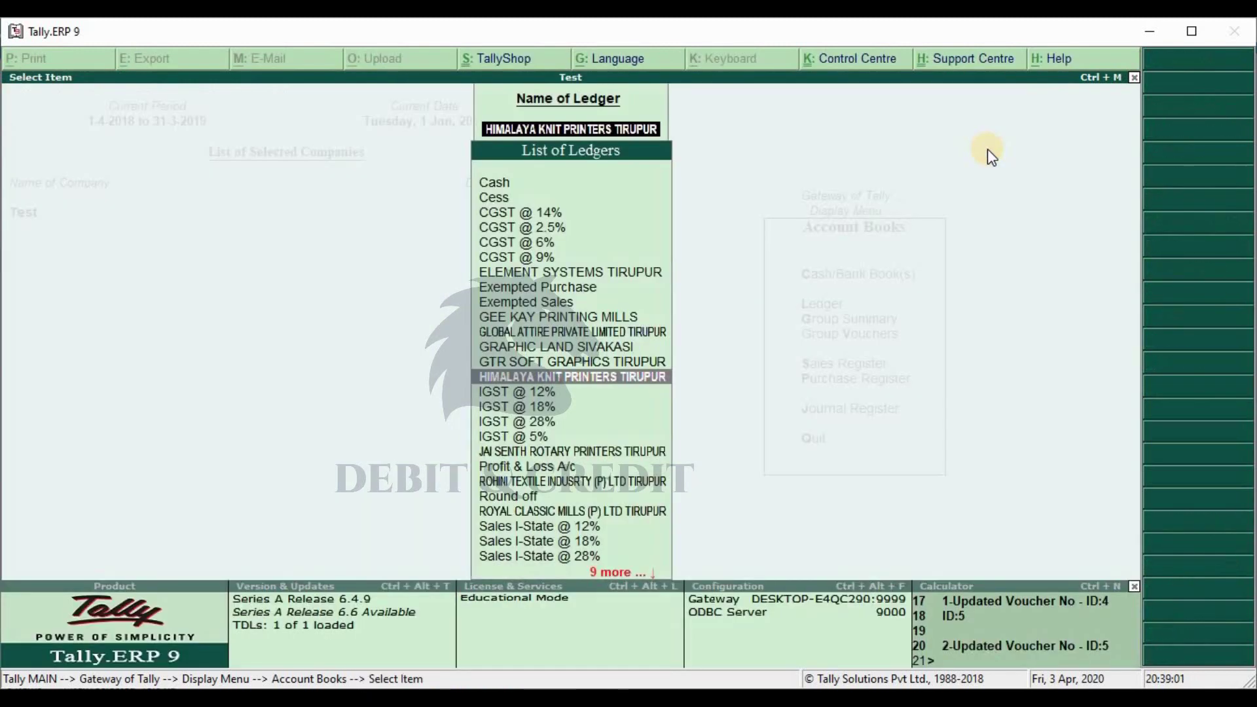
{"action": "key", "text": "Escape"}
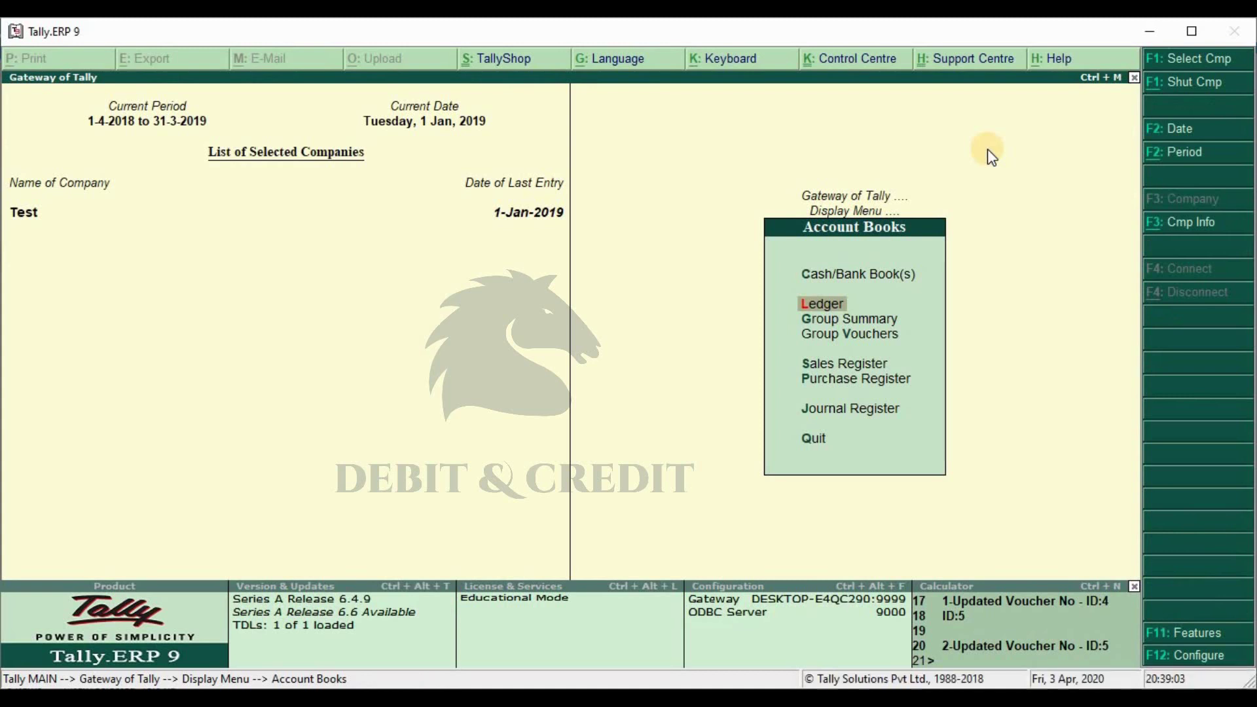